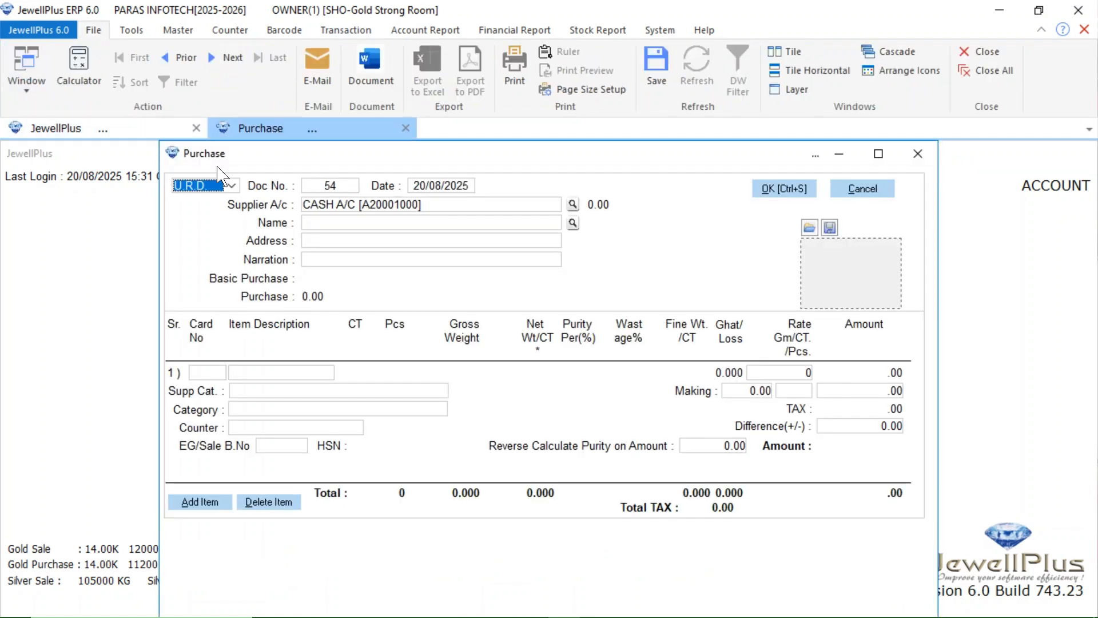
# - Open R.D. purchase document 24 and check its hallmark amount and the hallmark TDS rate
pyautogui.click(232, 186)
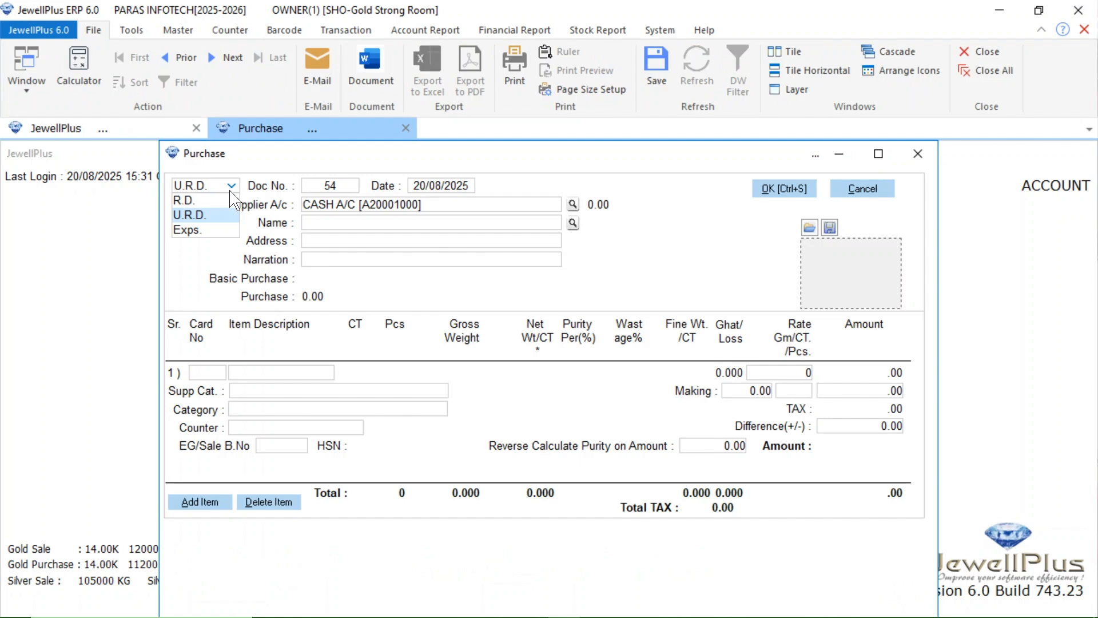
pyautogui.click(215, 200)
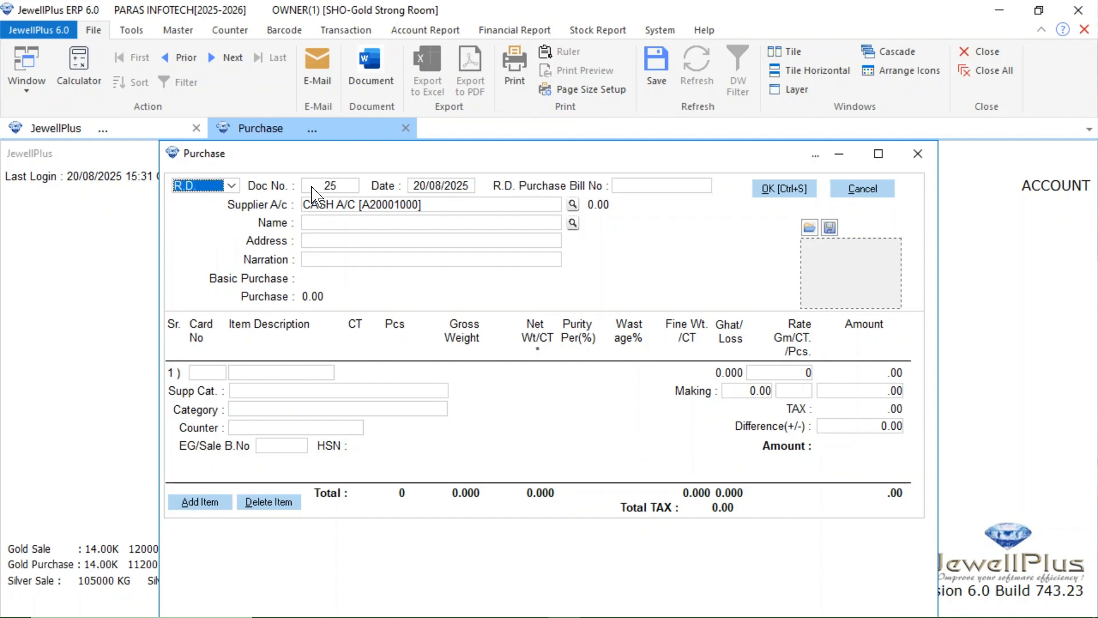
pyautogui.press('Tab')
pyautogui.write('24')
pyautogui.press('Return')
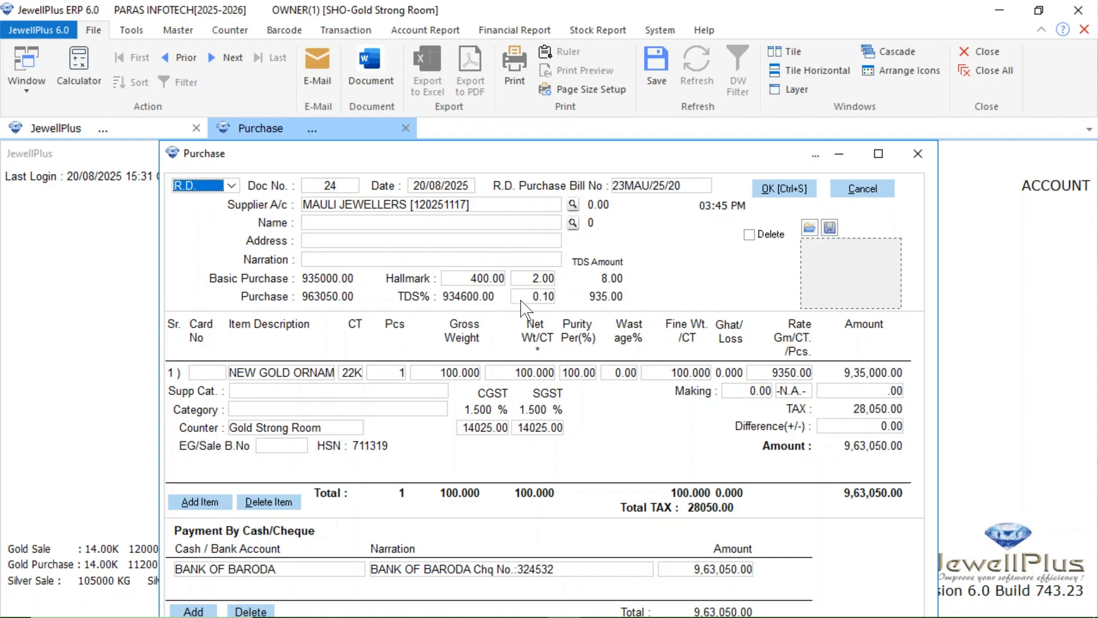
pyautogui.click(448, 279)
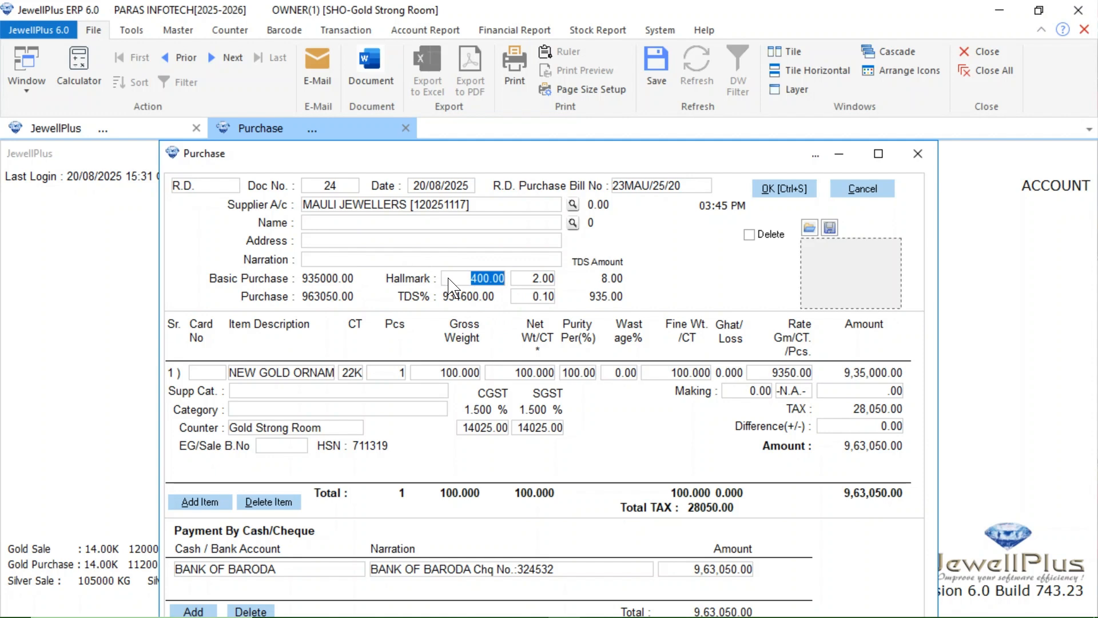
pyautogui.click(525, 278)
pyautogui.click(607, 280)
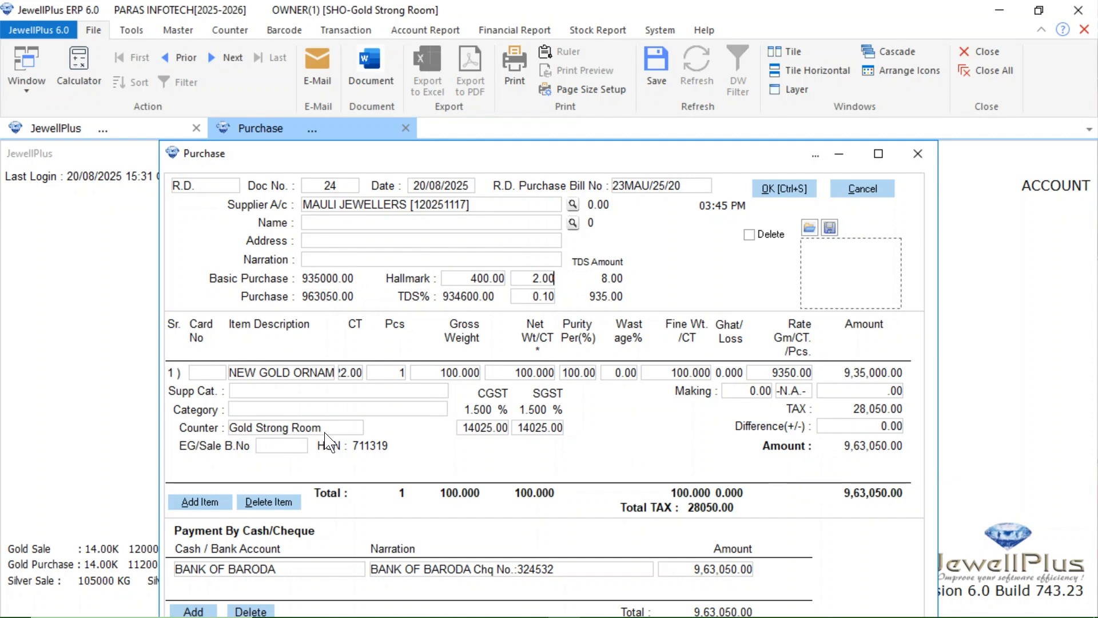
# - Add a second purchase item, GOLD WALE [G], with 22K caret, 5 pieces and a gross weight of 50.6
pyautogui.click(205, 501)
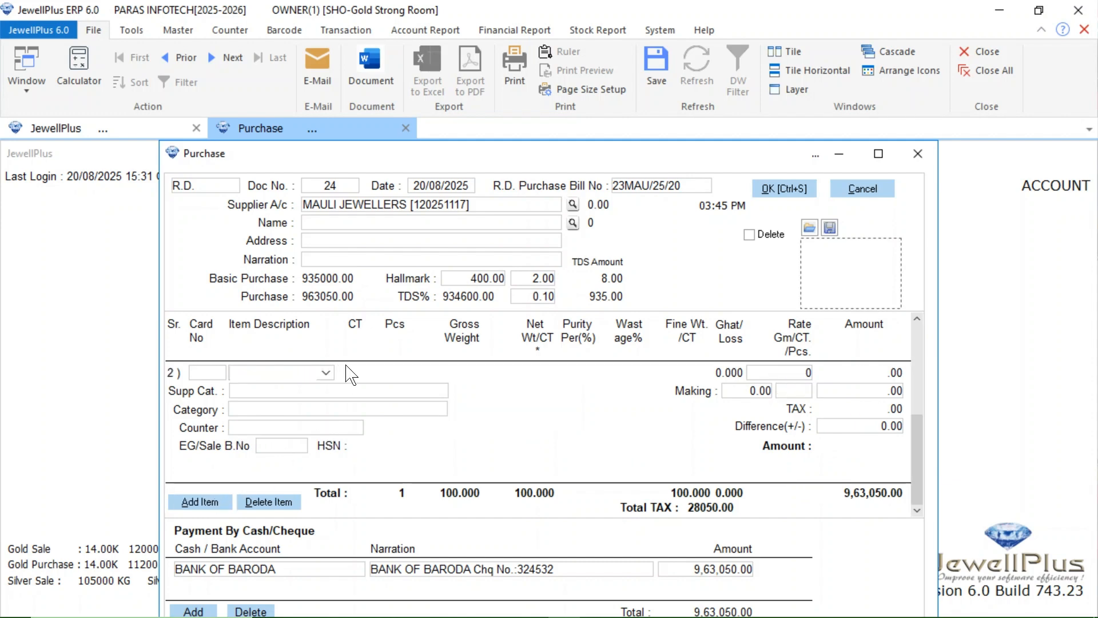
pyautogui.write('GOLD WALE [G')
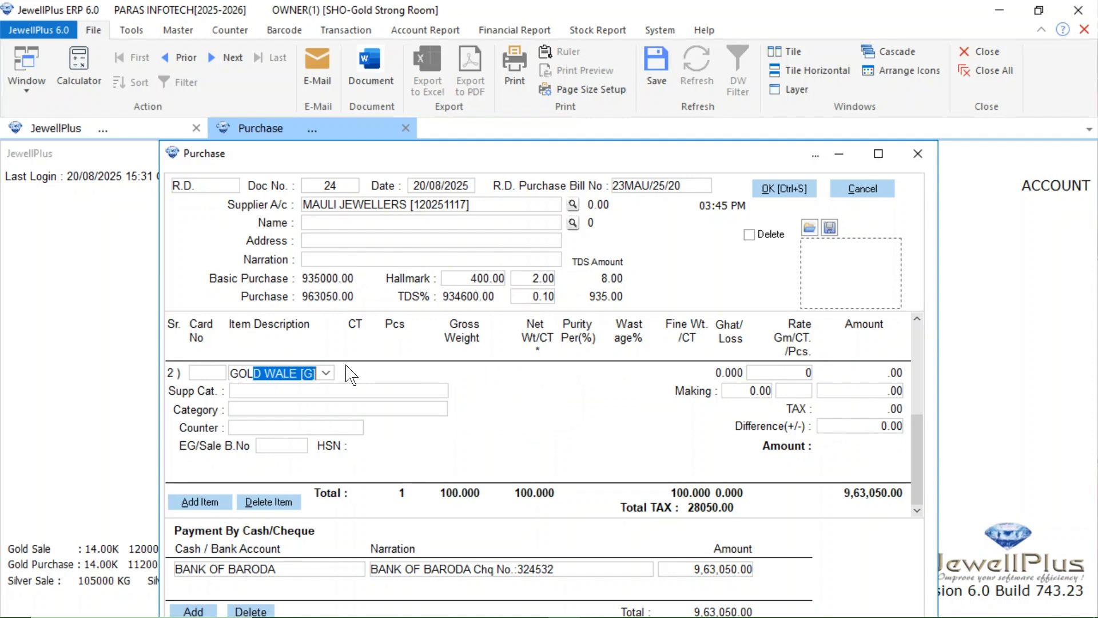
pyautogui.press('Return')
pyautogui.write('22K')
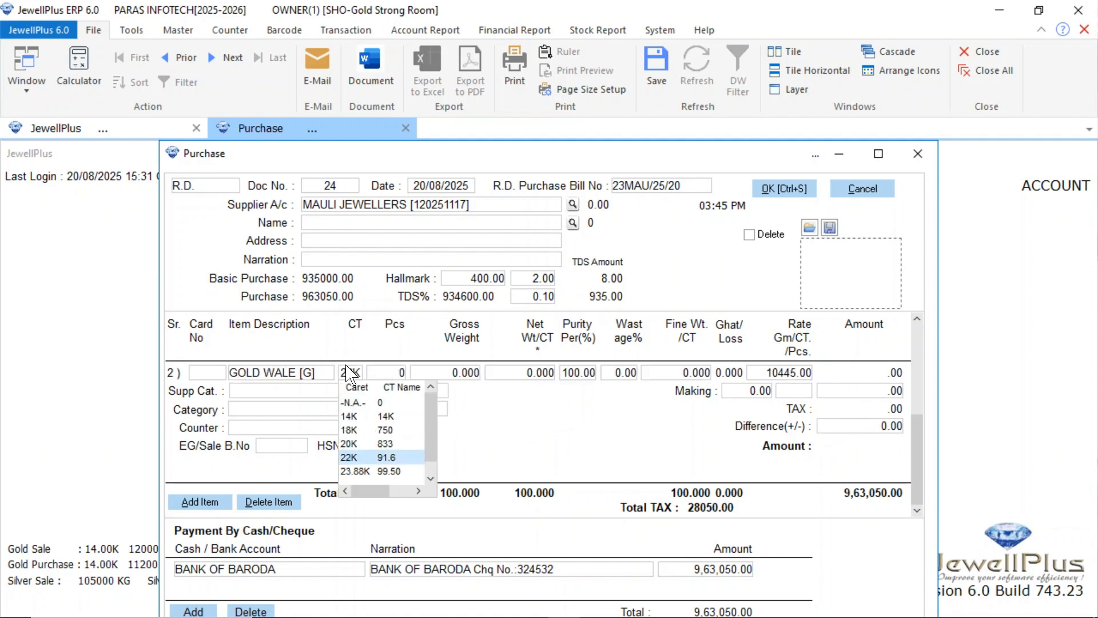
pyautogui.press('Return')
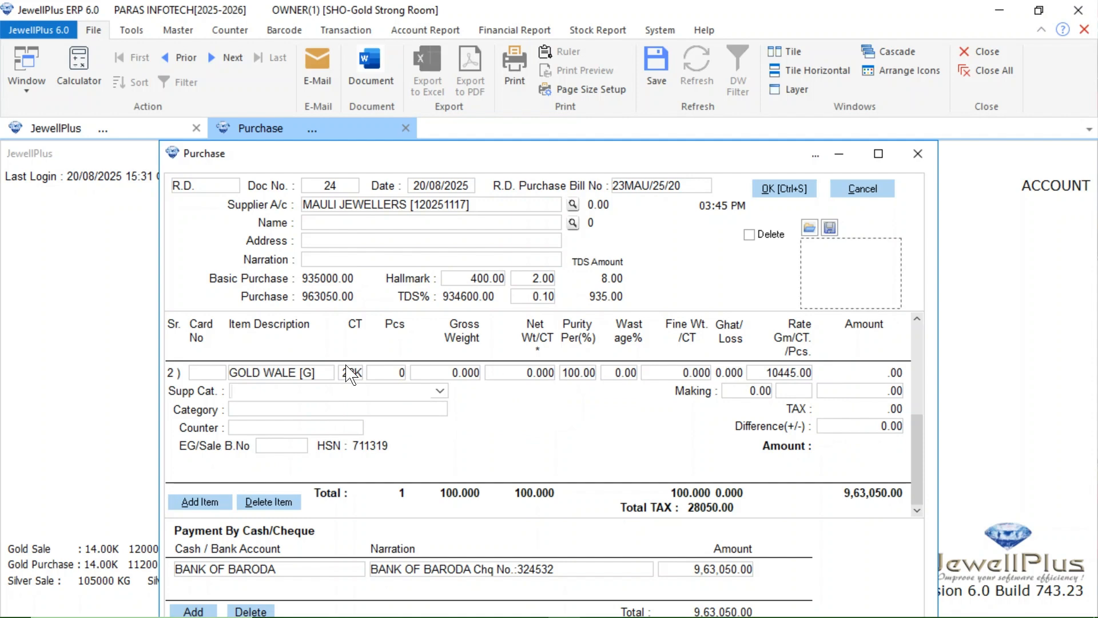
pyautogui.click(387, 373)
pyautogui.write('5')
pyautogui.press('Return')
pyautogui.write('50.6')
pyautogui.press('Return')
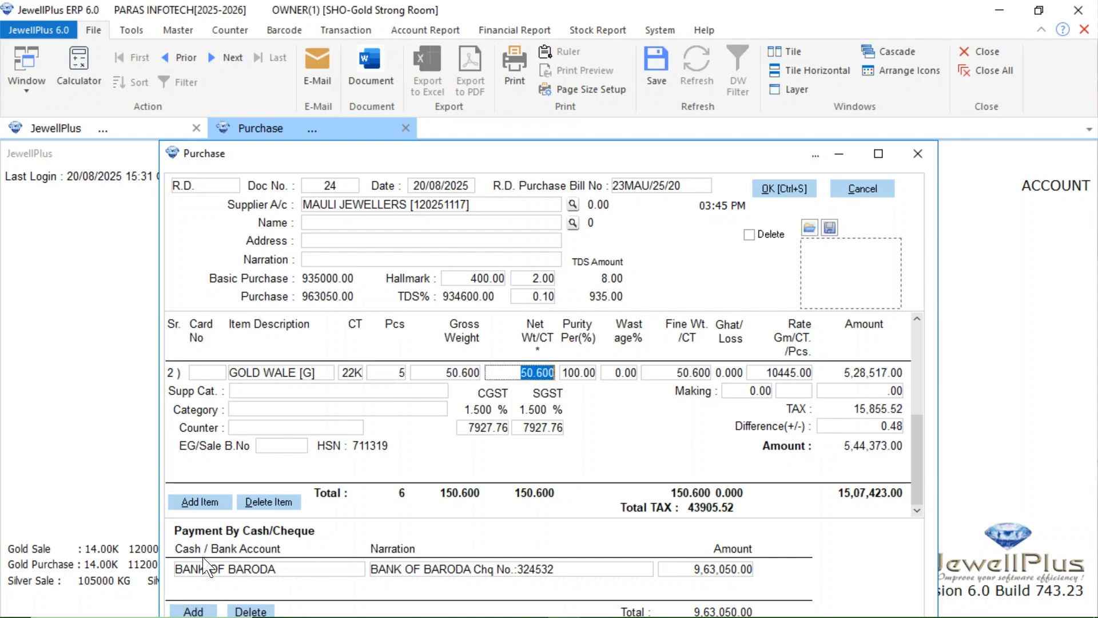
# - Check the bank payment entry and save the purchase voucher, declining both bill and cheque printing
pyautogui.click(284, 570)
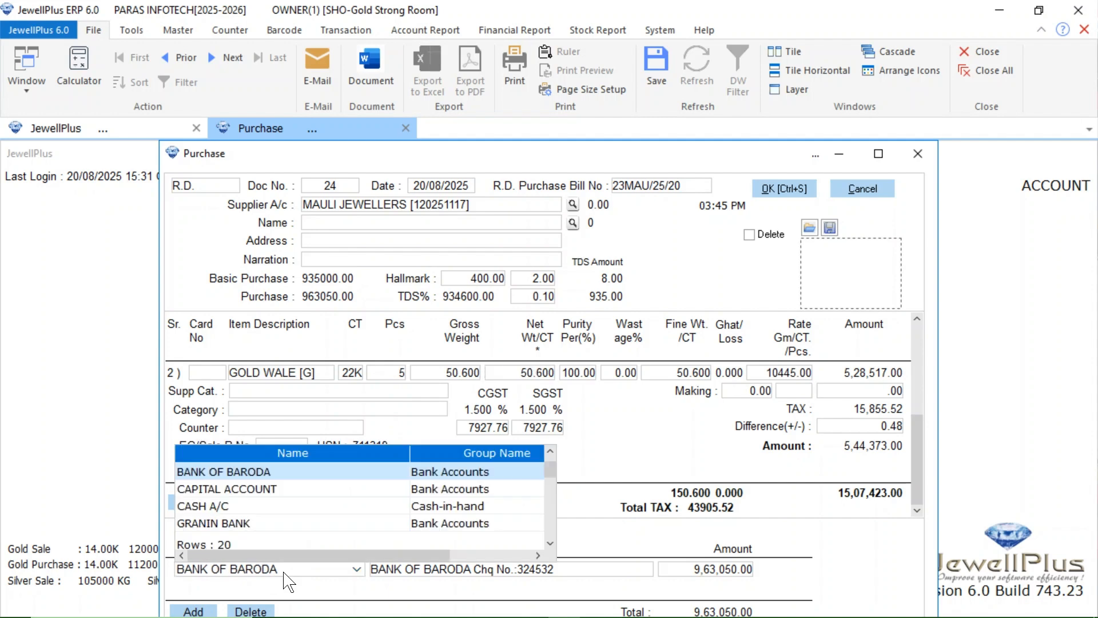
pyautogui.click(627, 571)
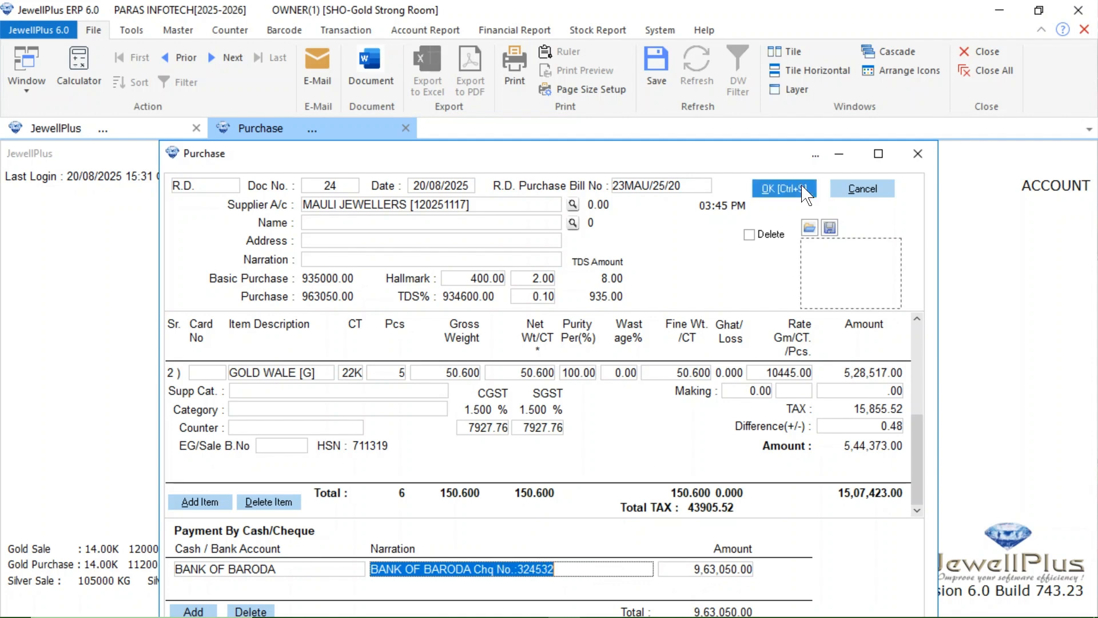
pyautogui.click(777, 186)
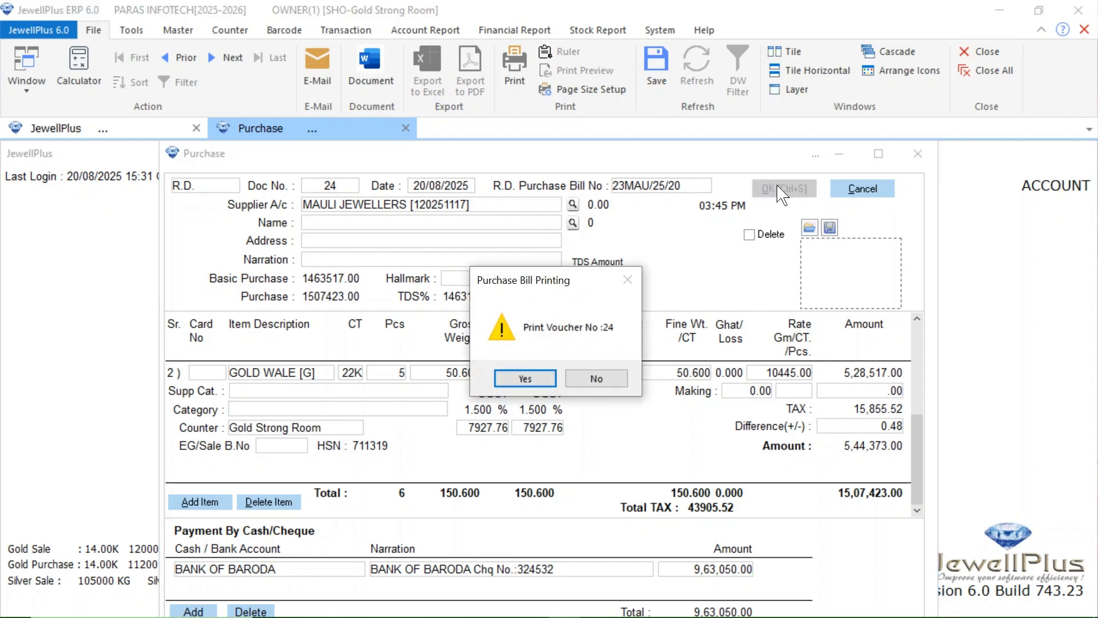
pyautogui.click(591, 379)
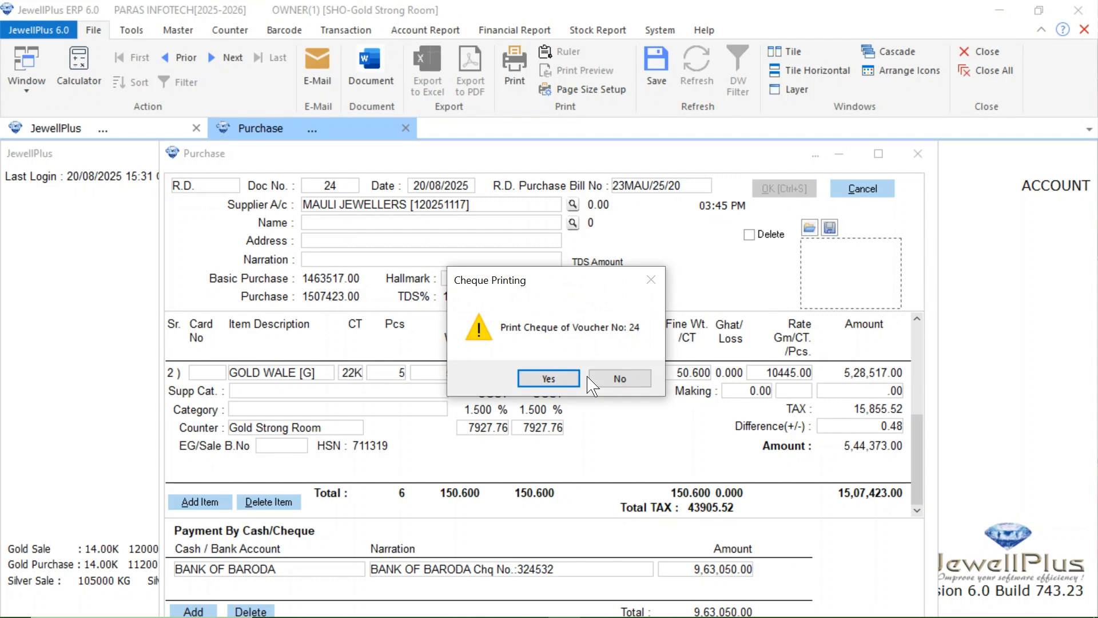
pyautogui.click(619, 378)
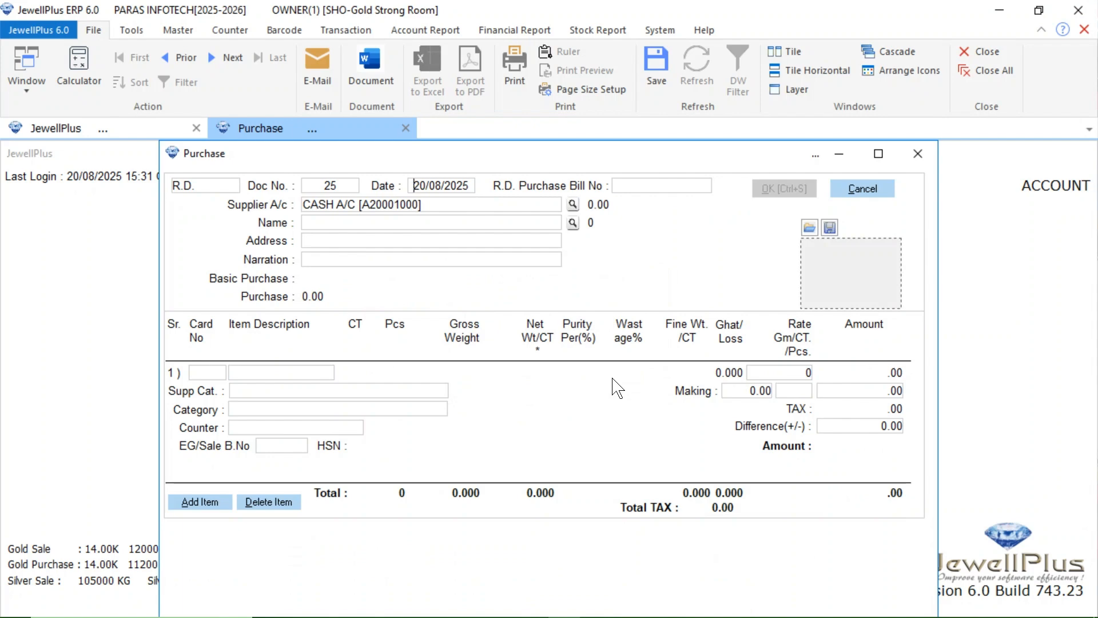
# - Open the counter-wise item stock summary for Gold Strong Room and locate the NEW GOLD ORNAMENTS row
pyautogui.click(599, 33)
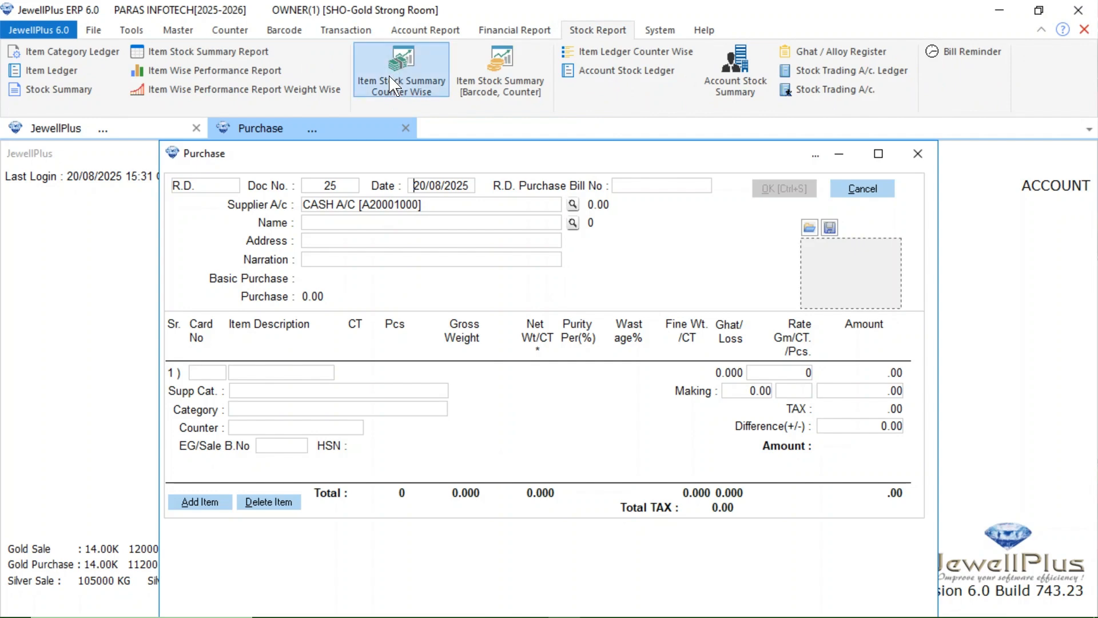
pyautogui.click(390, 80)
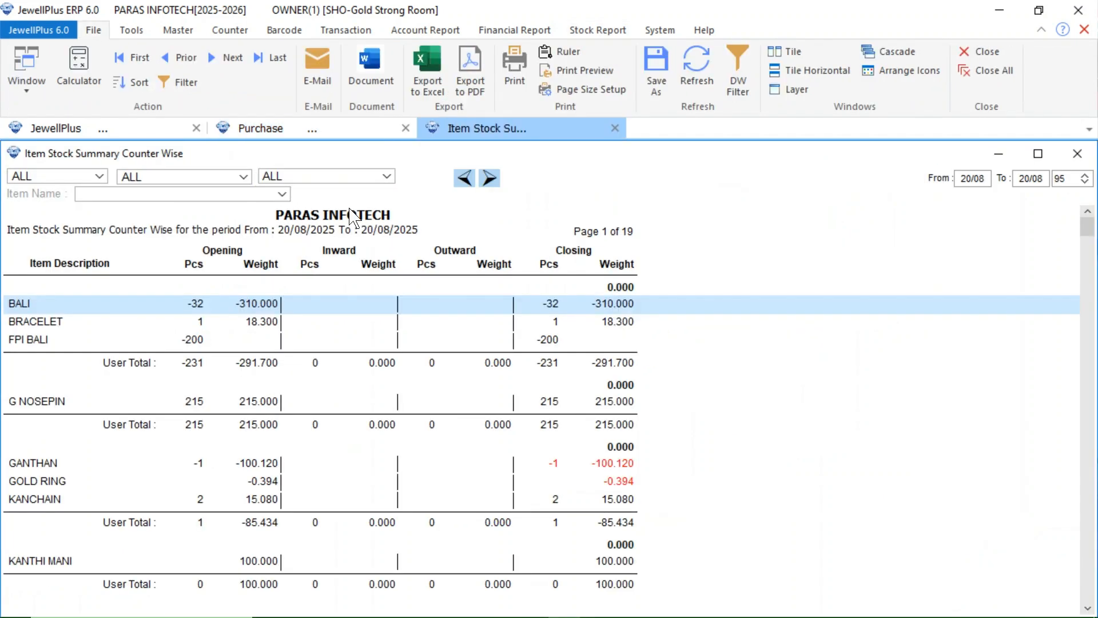
pyautogui.click(387, 176)
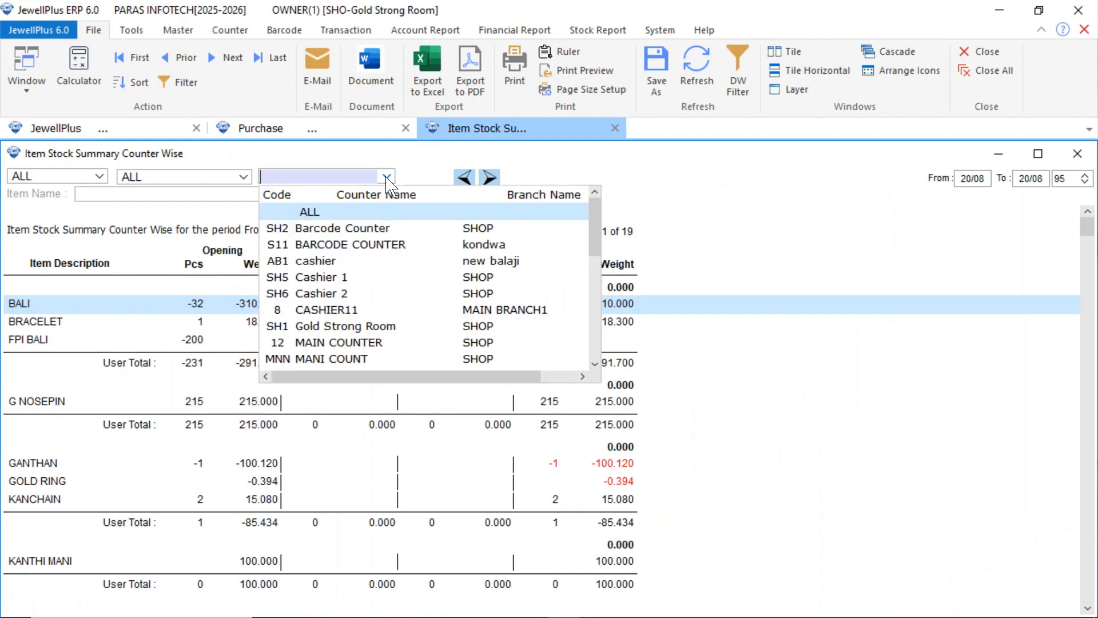
pyautogui.click(318, 327)
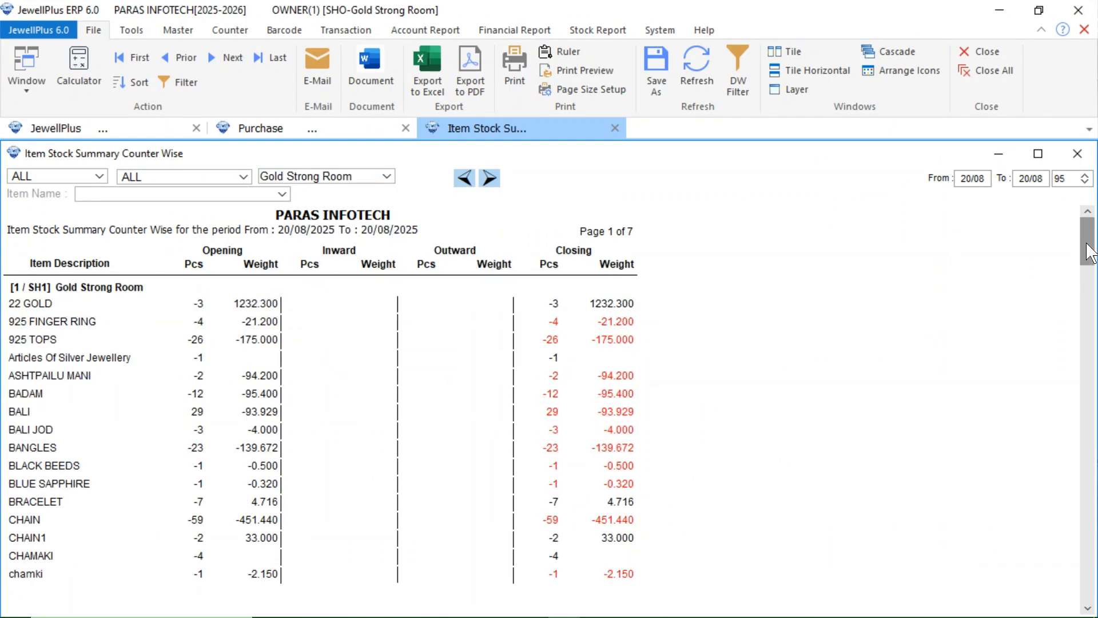
pyautogui.moveTo(1087, 246); pyautogui.dragTo(1082, 447)
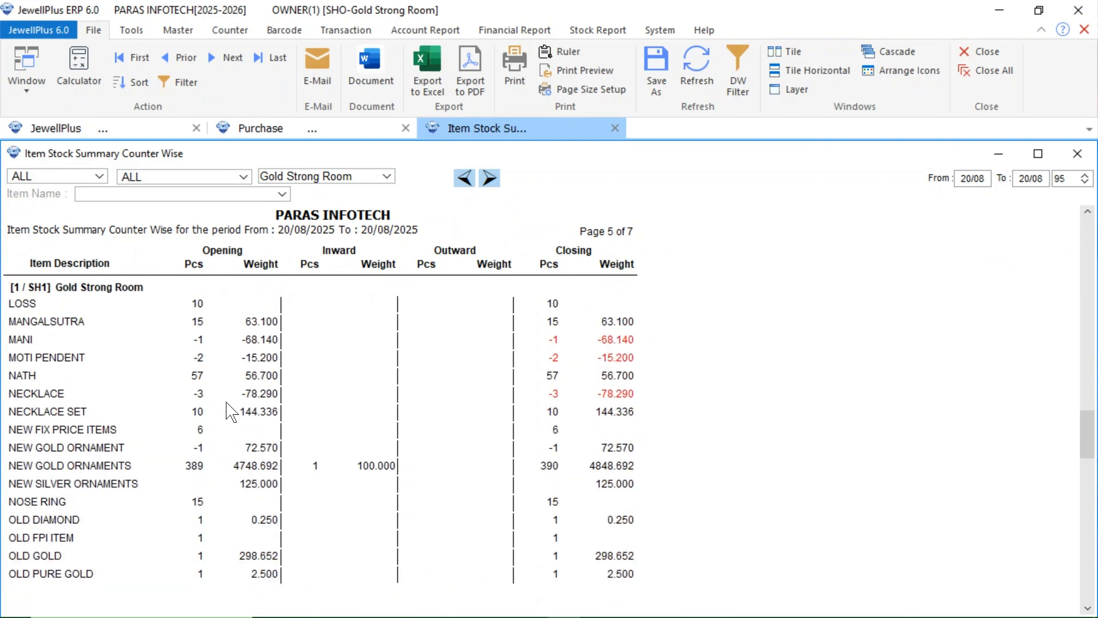
pyautogui.click(133, 464)
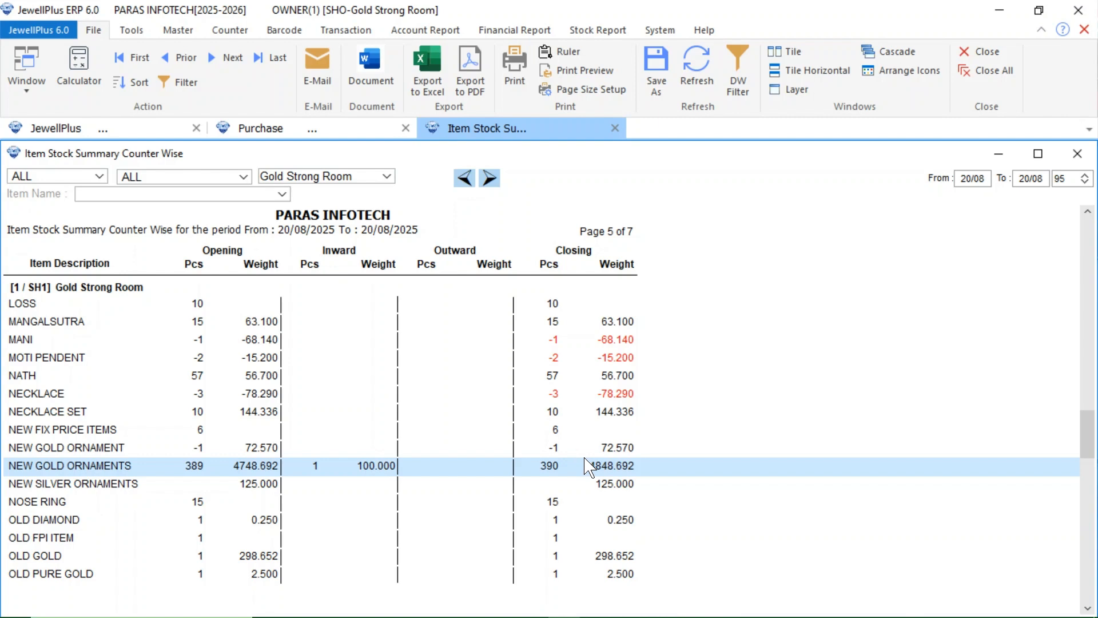
# - Filter the counter-wise stock summary to the item GOLD WALE [G]
pyautogui.click(282, 195)
pyautogui.write('GOL')
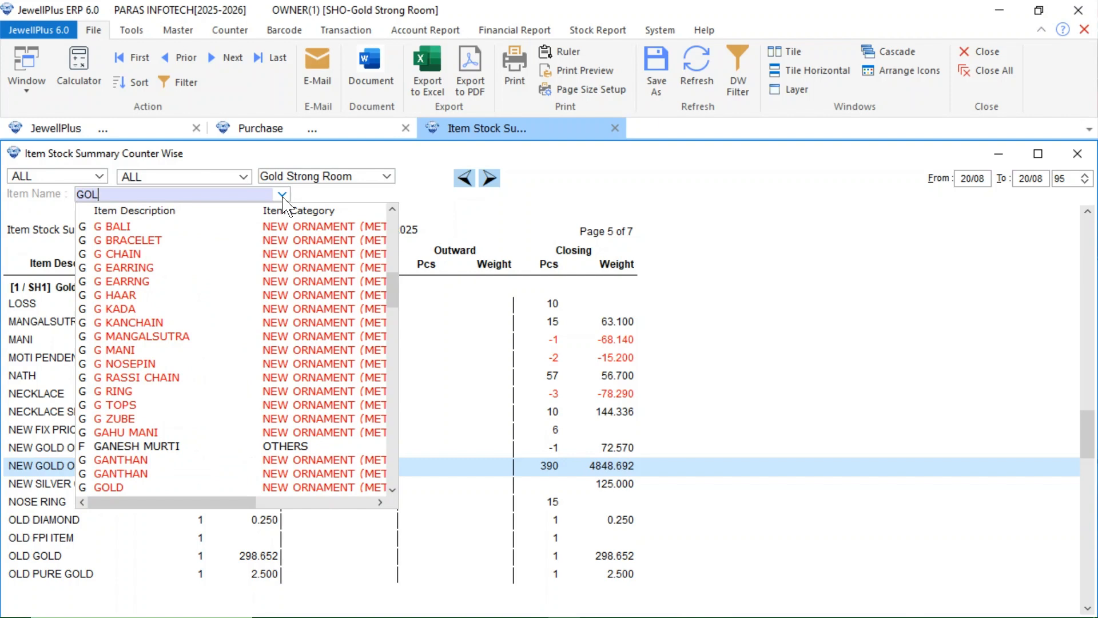
pyautogui.write('D W')
pyautogui.press('Return')
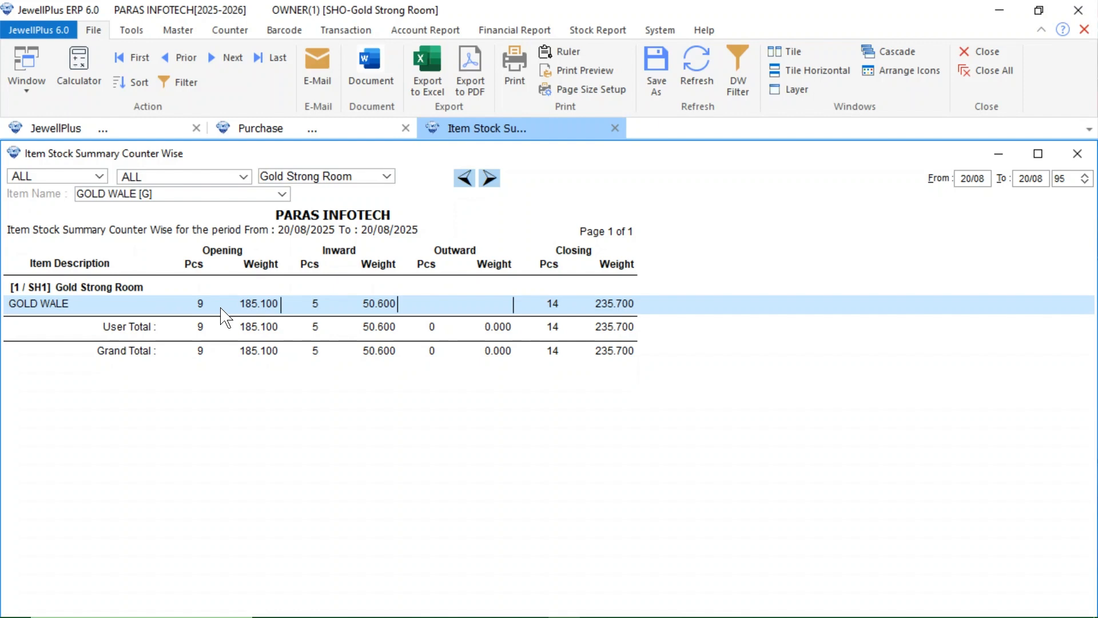
# - Start an internal stock transfer with outward item NEW GOLD ORNAMENTS [G], 22K, 1 piece and a gross weight of 100
pyautogui.click(234, 32)
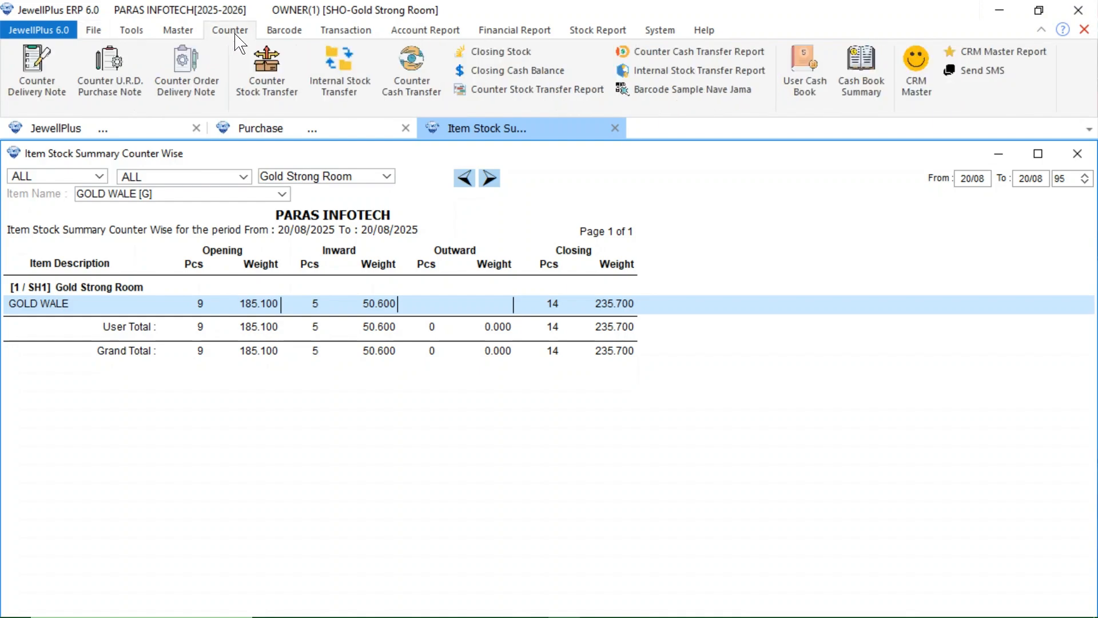
pyautogui.click(342, 82)
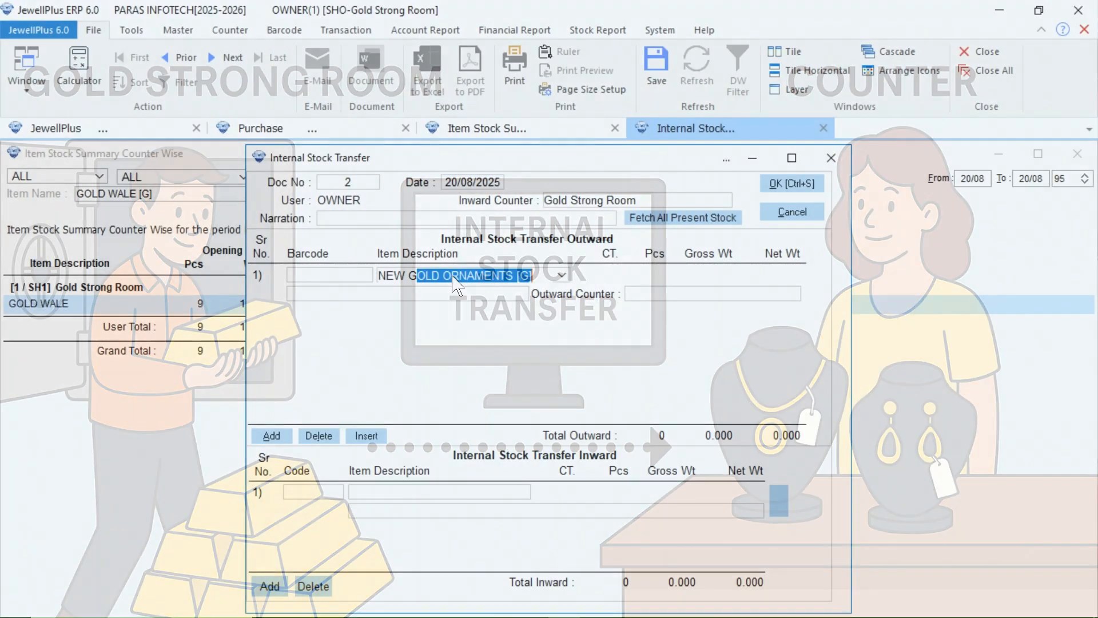
pyautogui.press('Return')
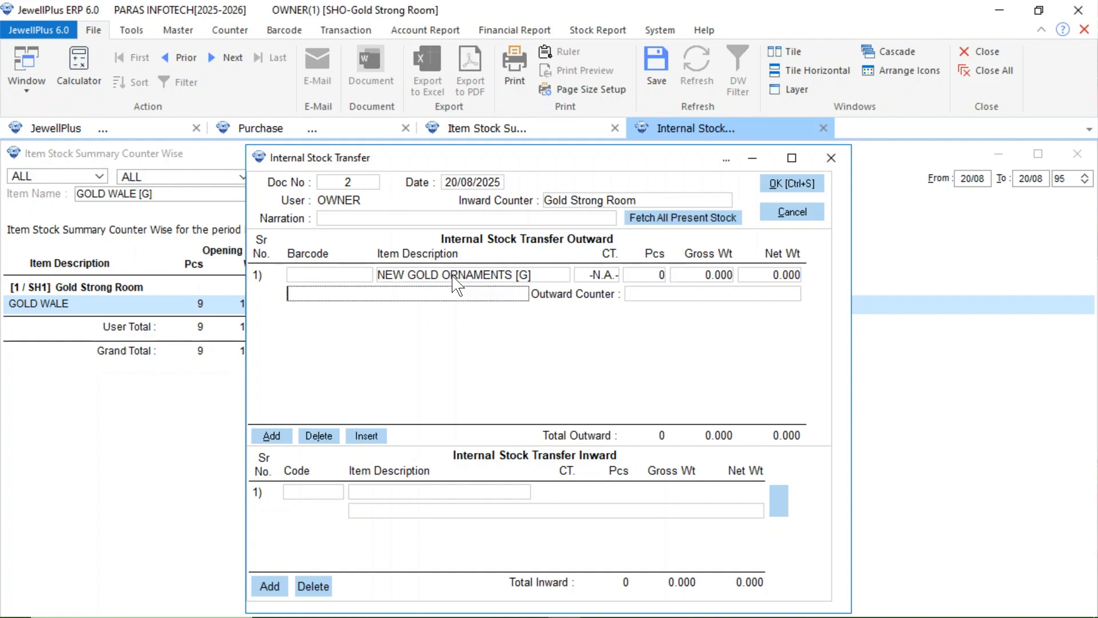
pyautogui.press('Return')
pyautogui.write('22K')
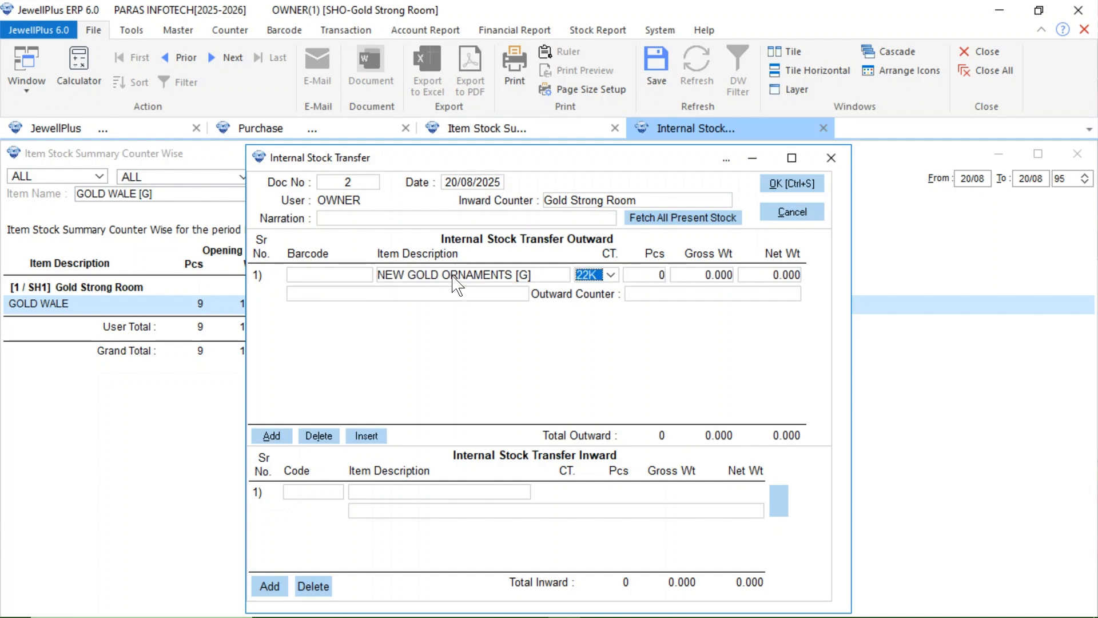
pyautogui.press('Return')
pyautogui.write('1')
pyautogui.press('Return')
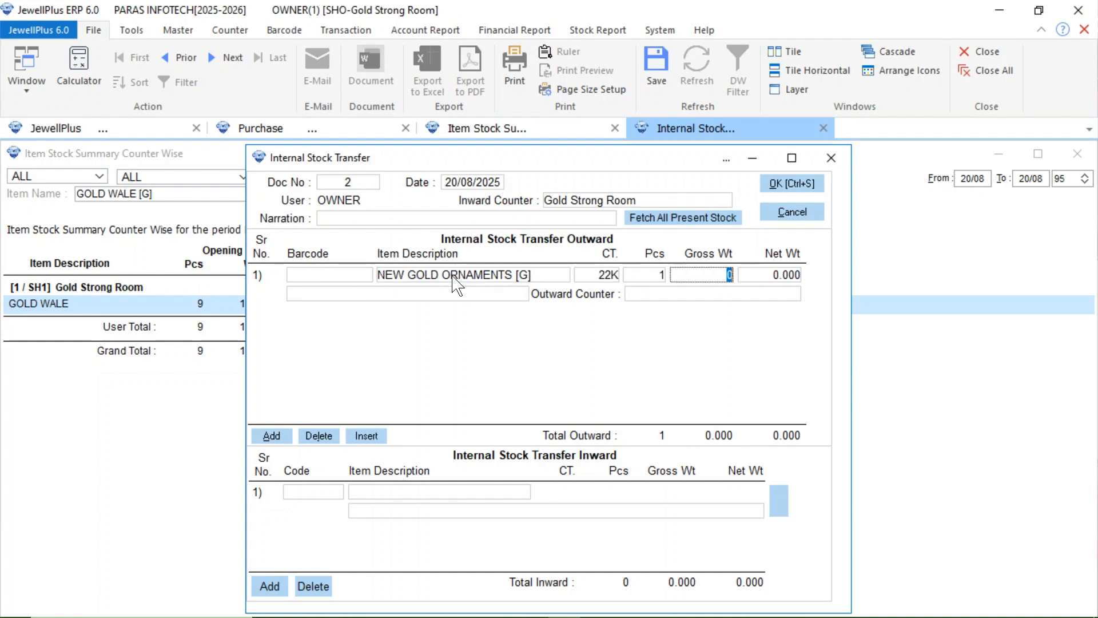
pyautogui.write('100')
pyautogui.press('Return')
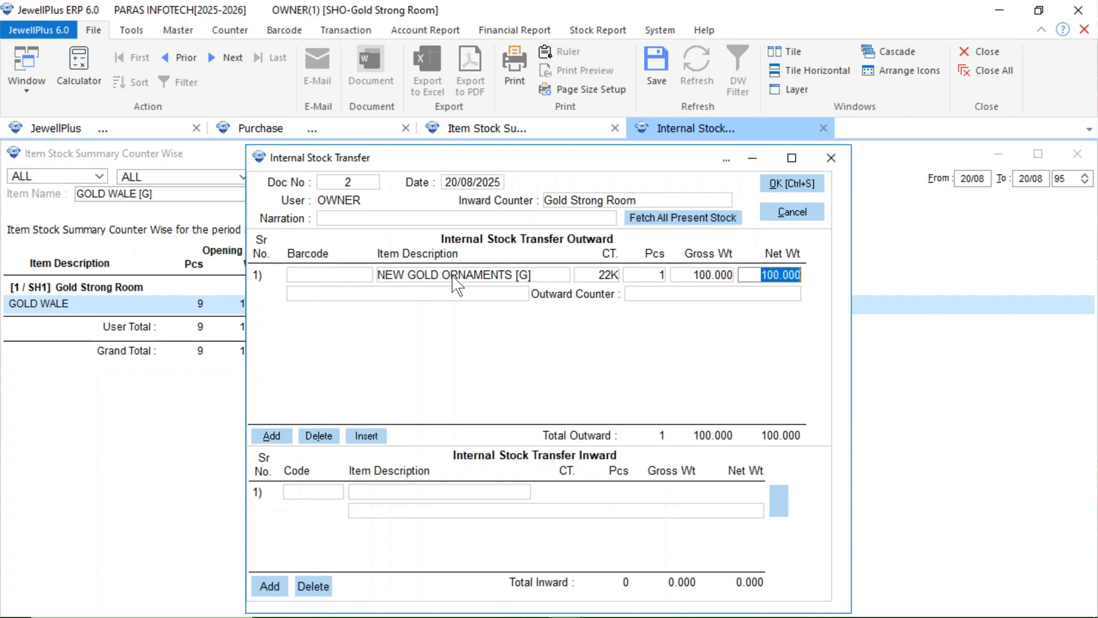
# - Set the outward counter of the first transfer item to Gold Strong Room
pyautogui.click(669, 295)
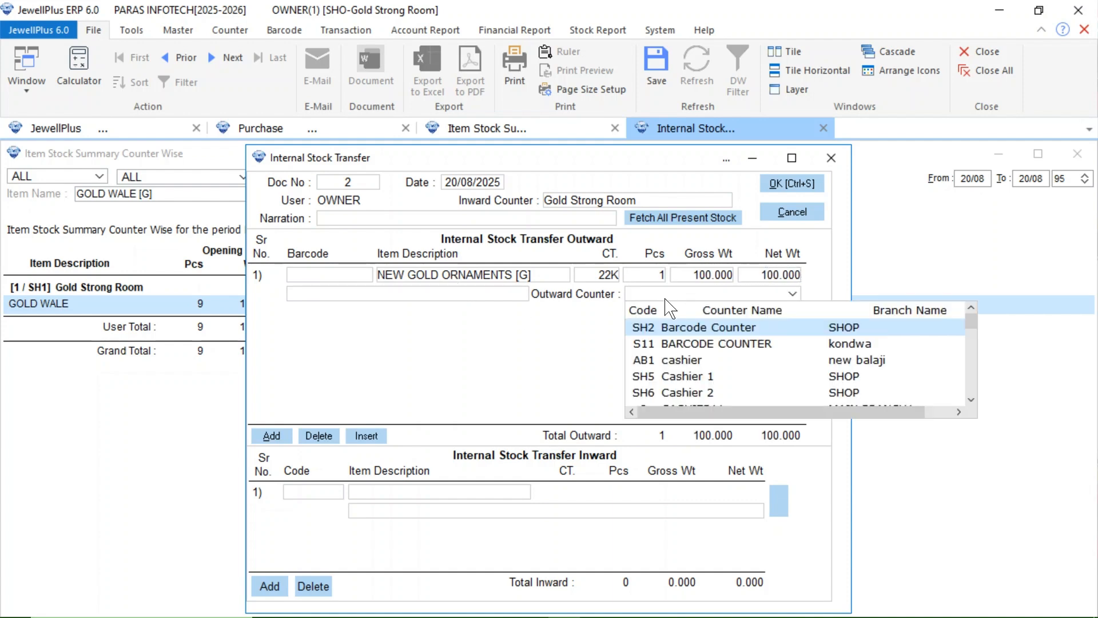
pyautogui.press('g')
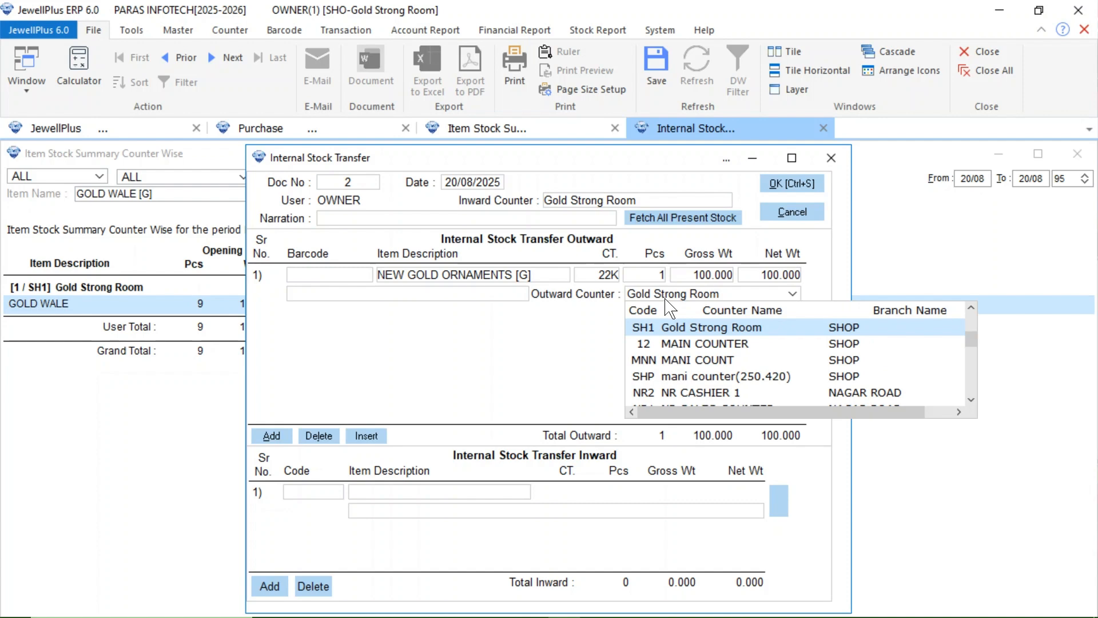
pyautogui.press('Return')
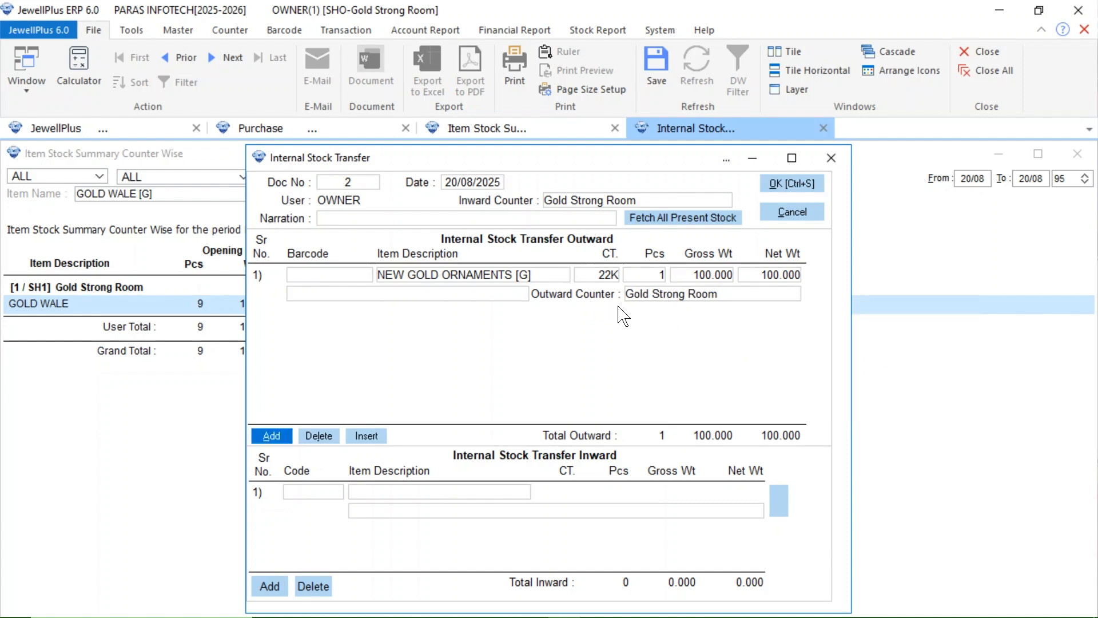
# - Enter the inward item of the internal stock transfer as CHAIN [G], 22K, 10 pieces with a gross weight of 100
pyautogui.click(451, 496)
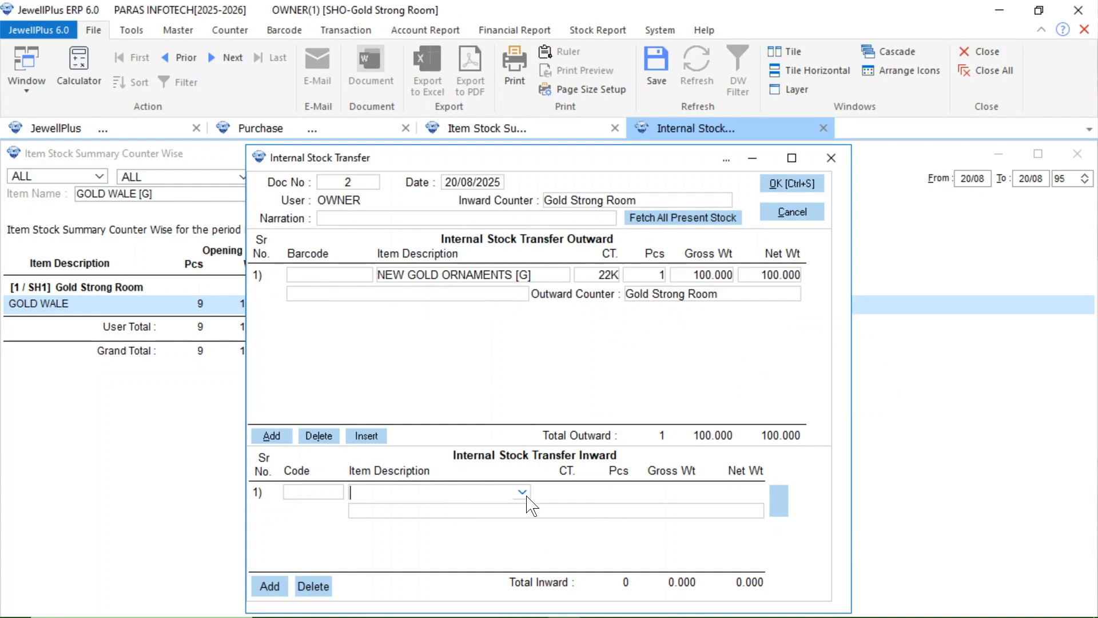
pyautogui.write('CHAIN [G')
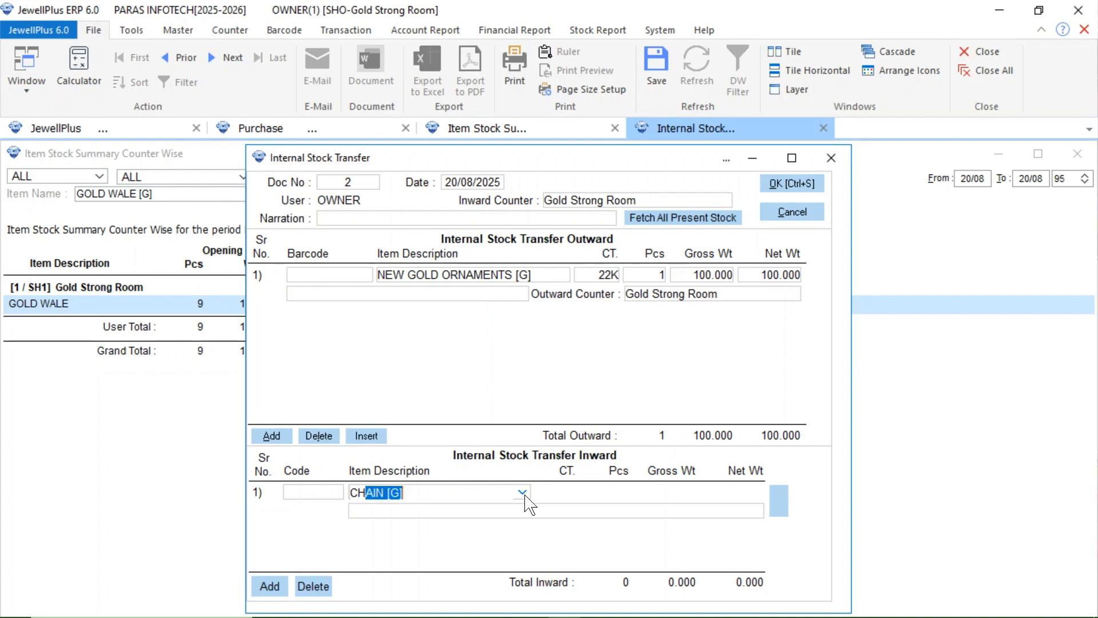
pyautogui.press('Return')
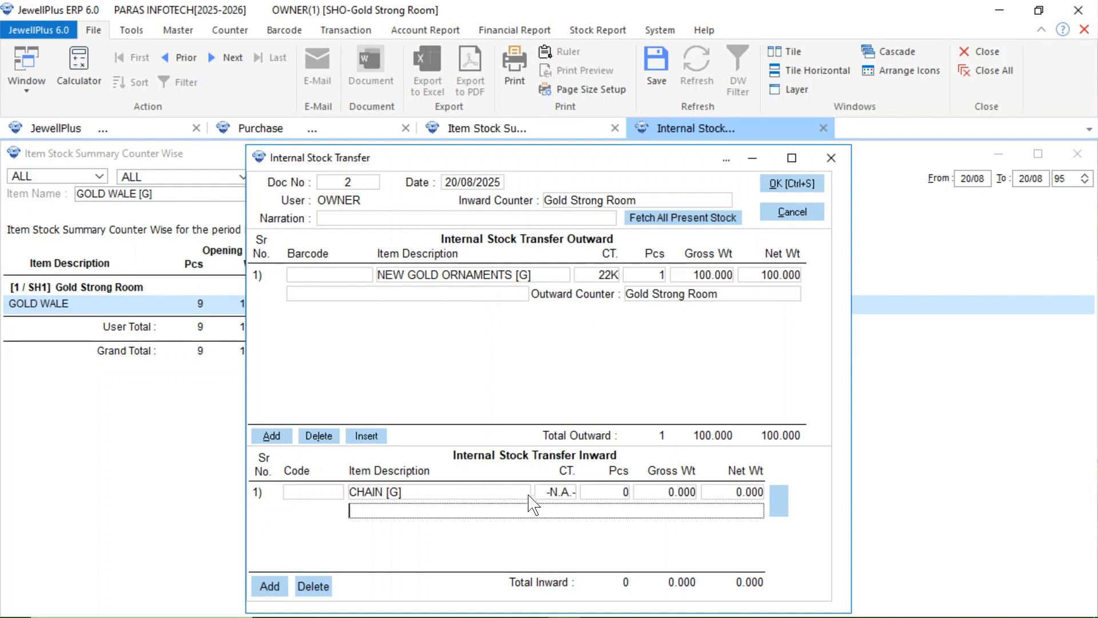
pyautogui.press('Return')
pyautogui.write('22K')
pyautogui.press('Return')
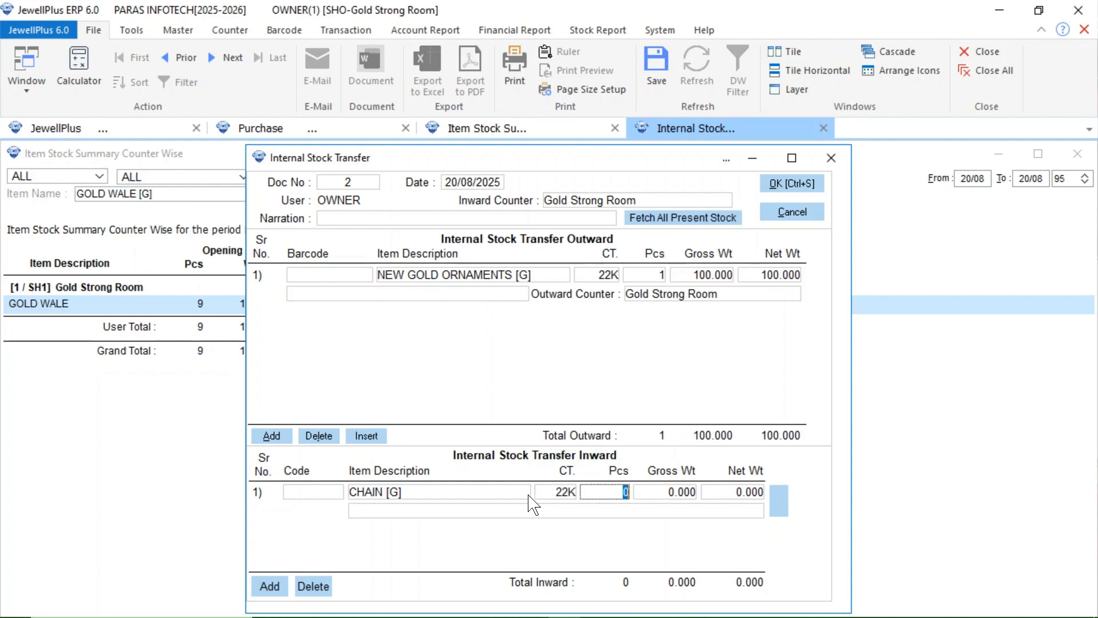
pyautogui.write('10')
pyautogui.press('Return')
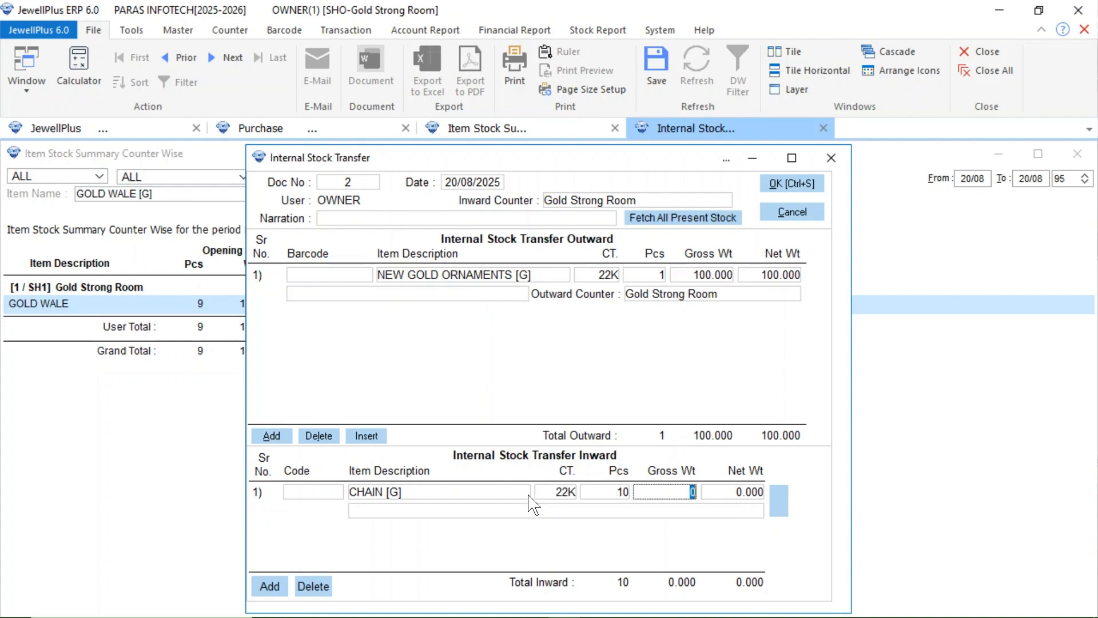
pyautogui.write('100')
pyautogui.press('Return')
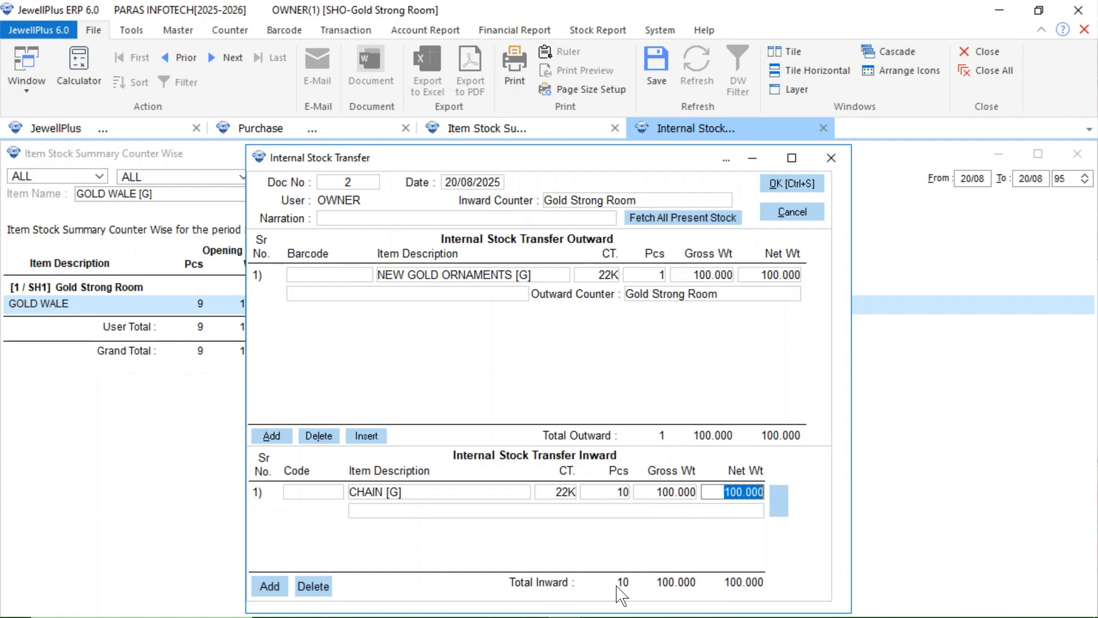
# - Set the inward counter to BARCODE COUNTER of the kondwa branch, save the internal stock transfer and close it
pyautogui.click(650, 203)
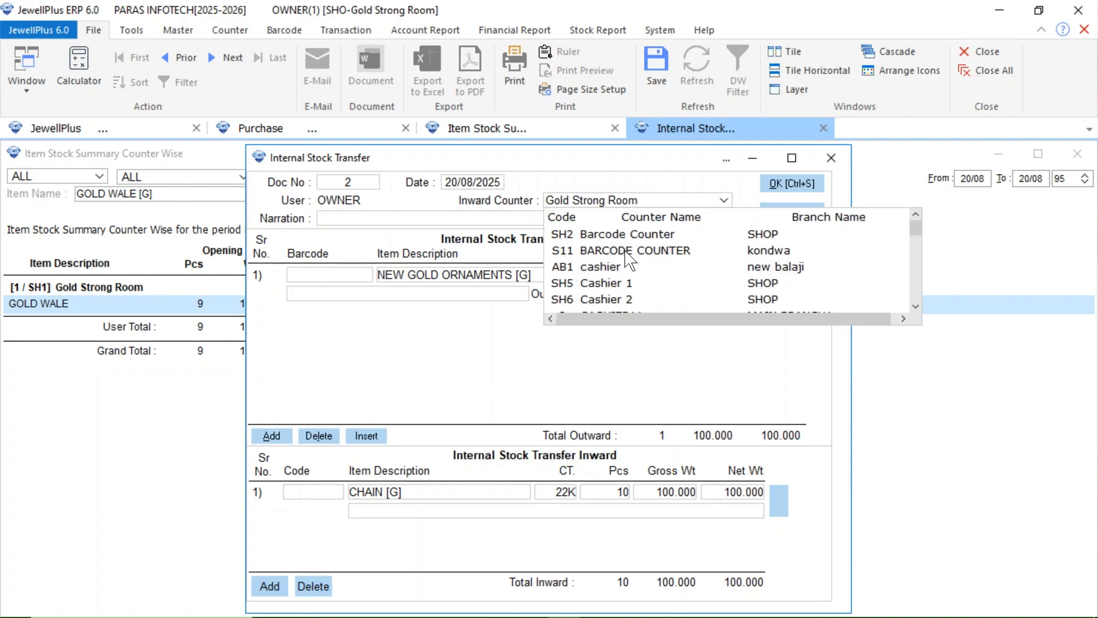
pyautogui.click(628, 252)
pyautogui.click(786, 183)
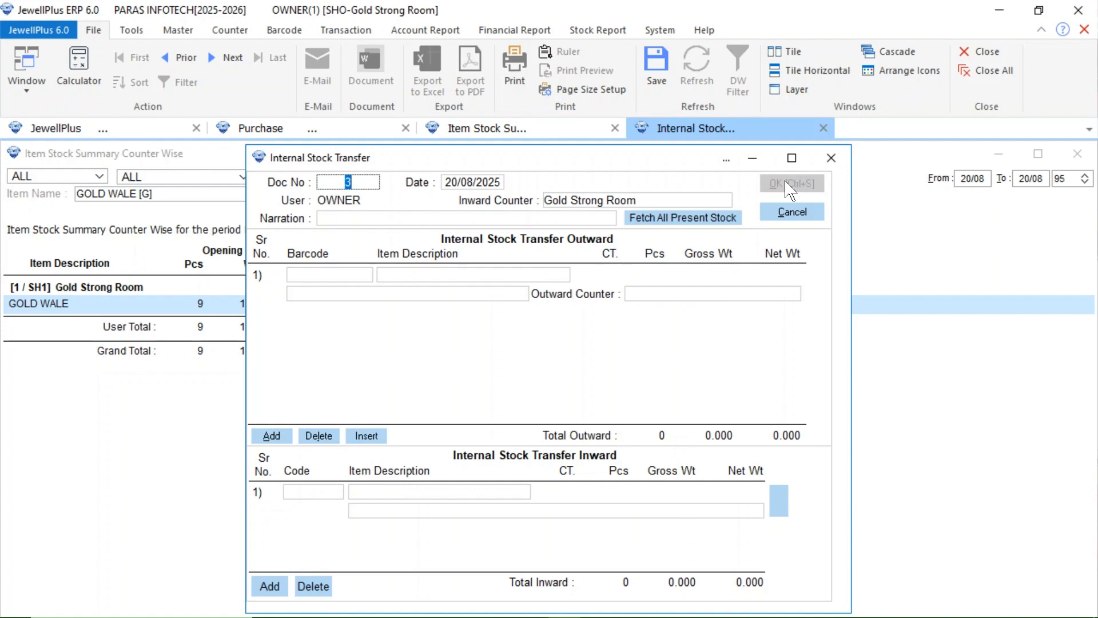
pyautogui.click(831, 158)
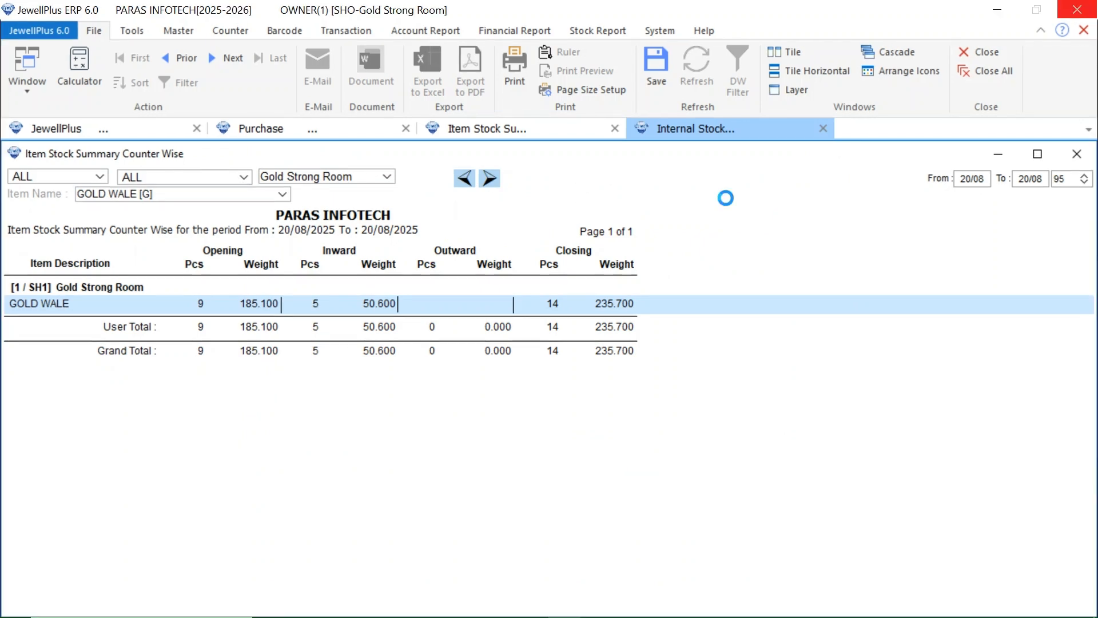
# - Show the counter-wise stock summary of all items in Gold Strong Room and locate the NEW GOLD ORNAMENTS row
pyautogui.click(387, 176)
pyautogui.write('GO')
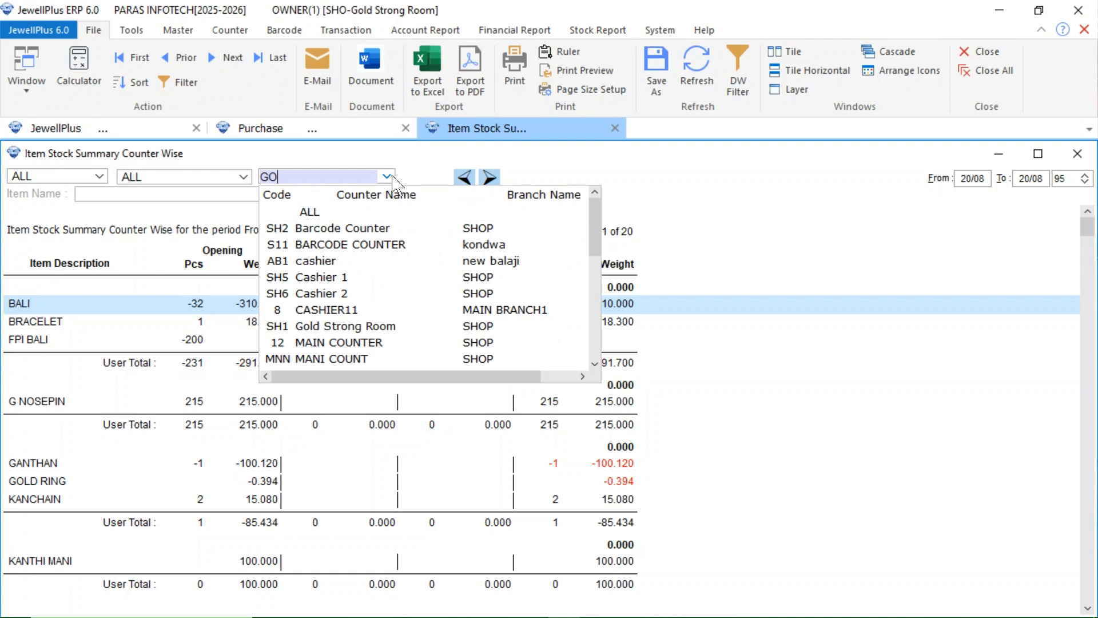
pyautogui.write('L')
pyautogui.click(361, 325)
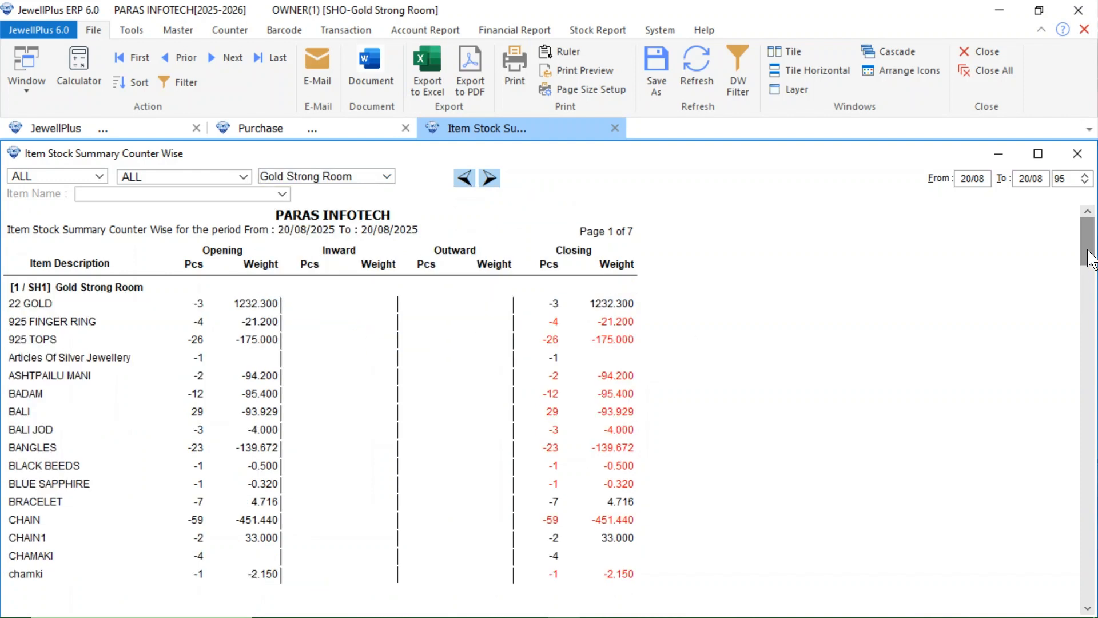
pyautogui.click(1081, 293)
pyautogui.moveTo(1083, 300); pyautogui.dragTo(1080, 477)
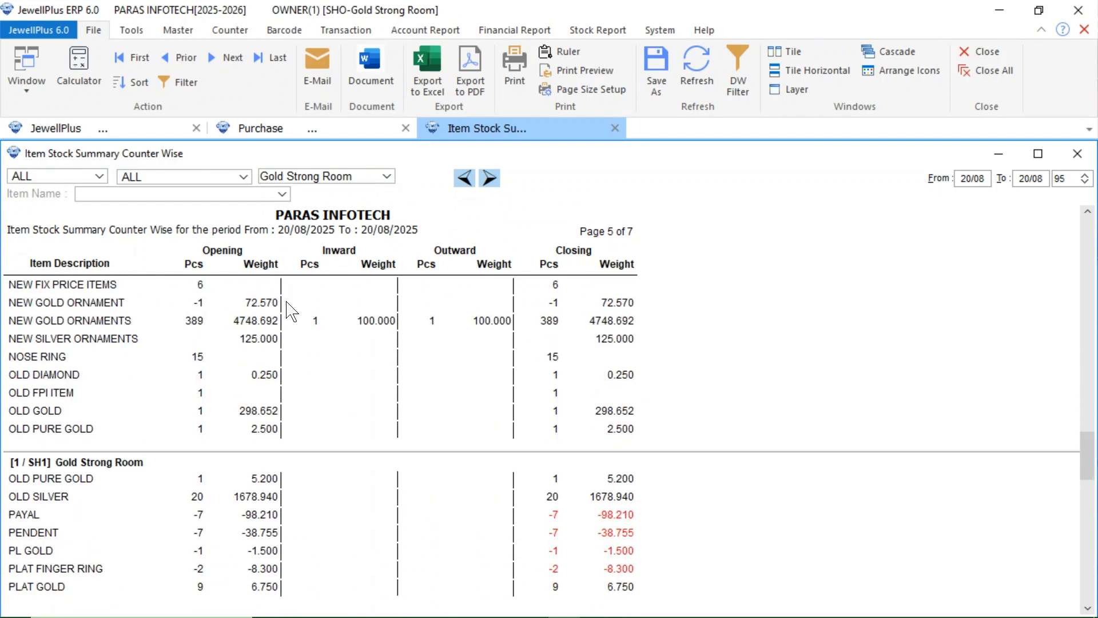
pyautogui.click(205, 325)
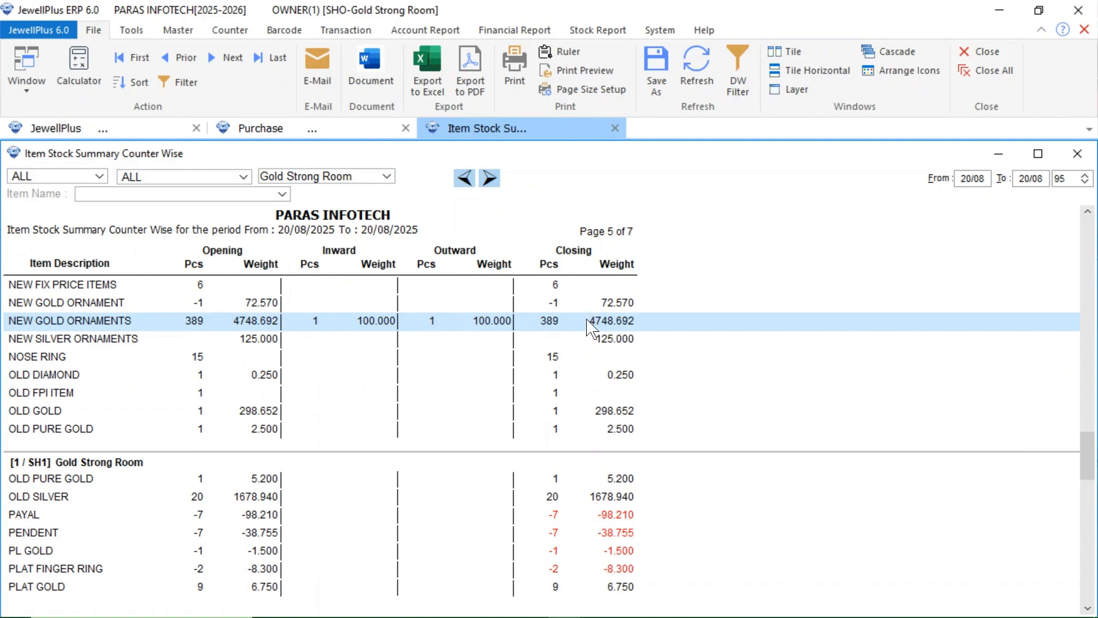
# - Check the stock summary of the kondwa BARCODE COUNTER and return the summary to Gold Strong Room for GOLD WALE [G]
pyautogui.click(386, 177)
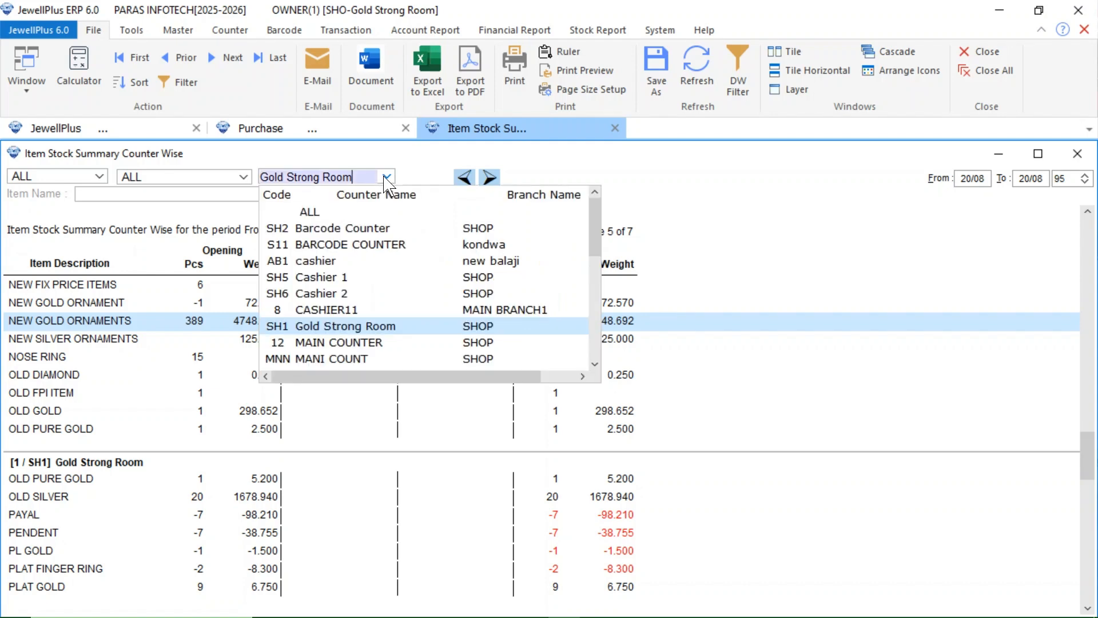
pyautogui.click(351, 245)
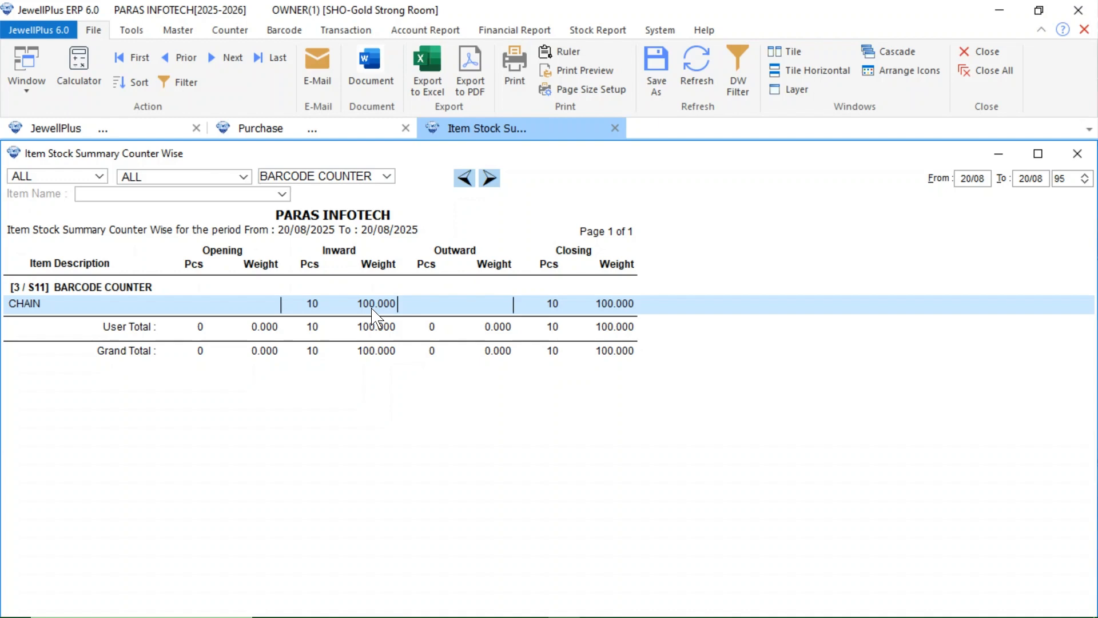
pyautogui.click(388, 177)
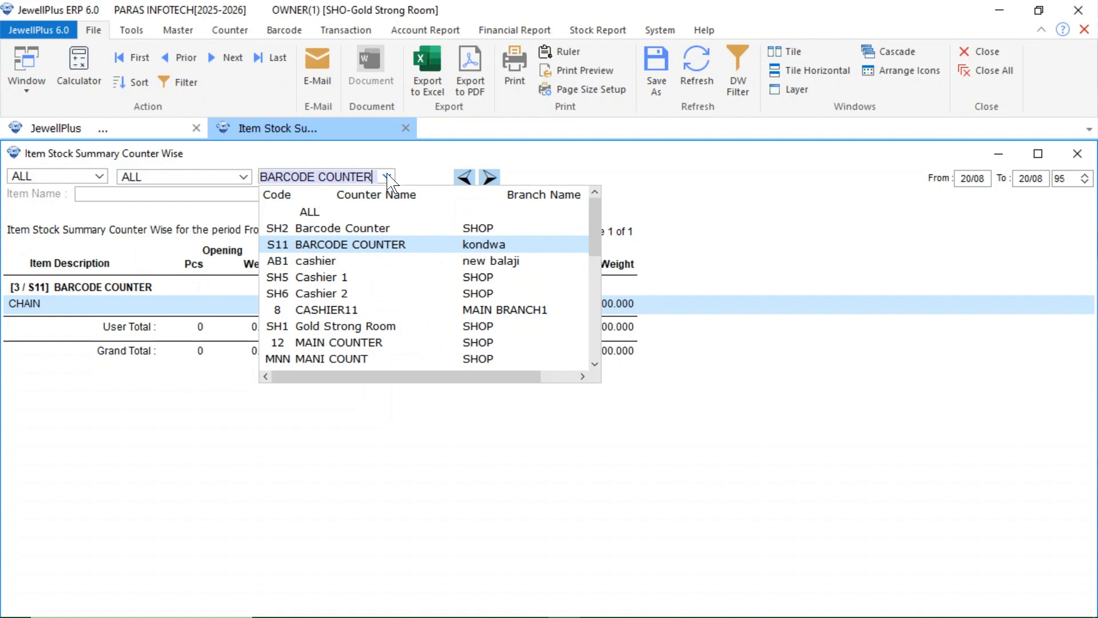
pyautogui.click(320, 327)
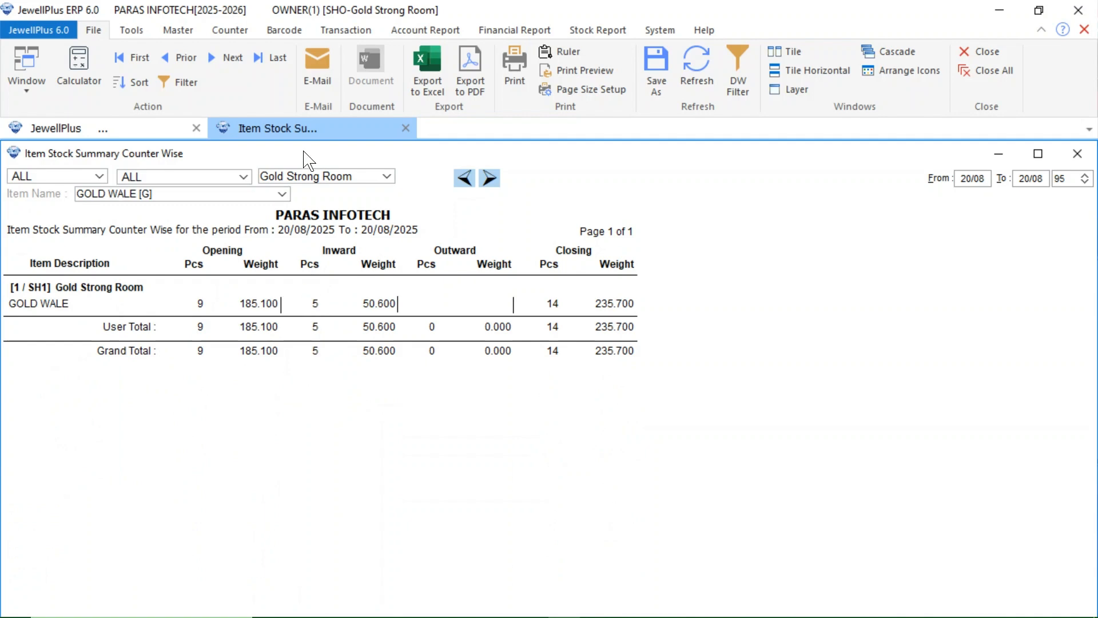
# - Start a counter stock transfer from Gold Strong Room with BARCODE as the receiver at Barcode Counter
pyautogui.click(224, 30)
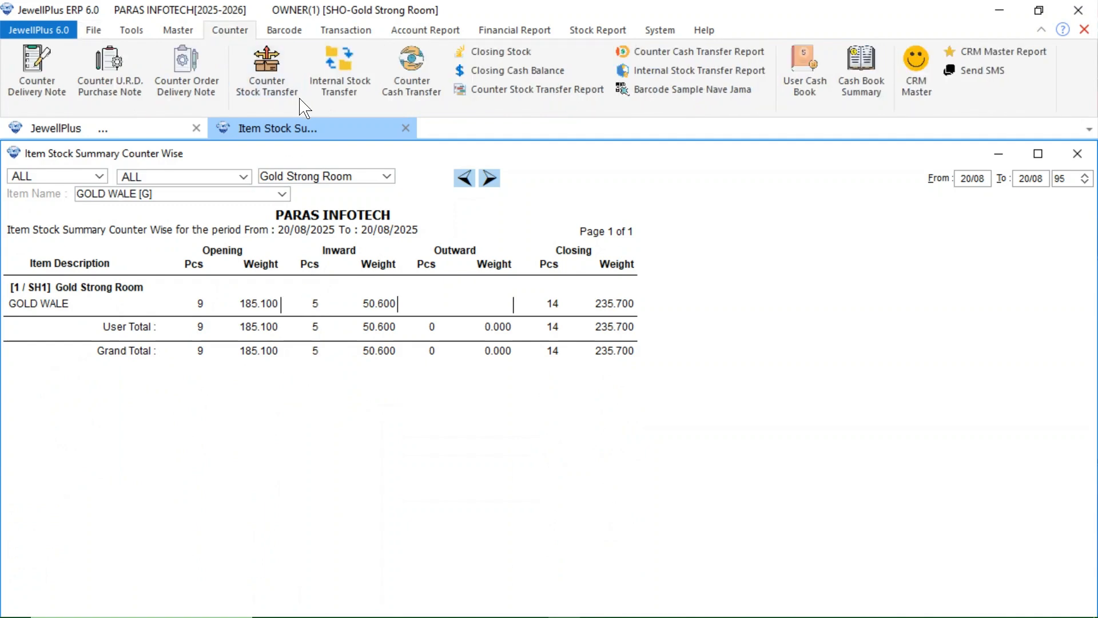
pyautogui.click(266, 68)
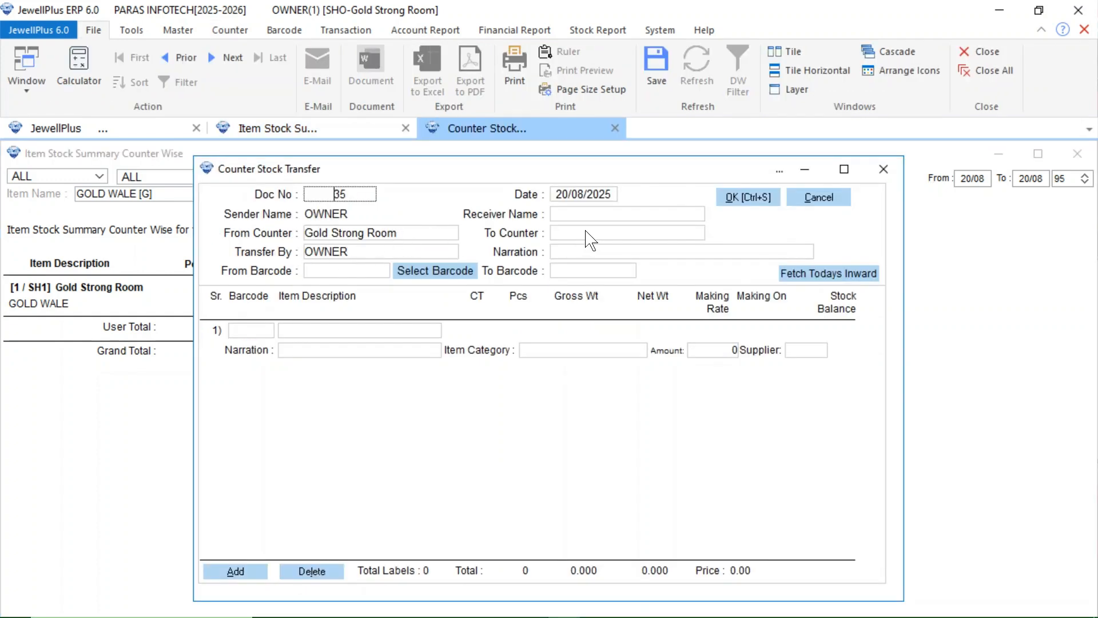
pyautogui.click(571, 215)
pyautogui.press('Down')
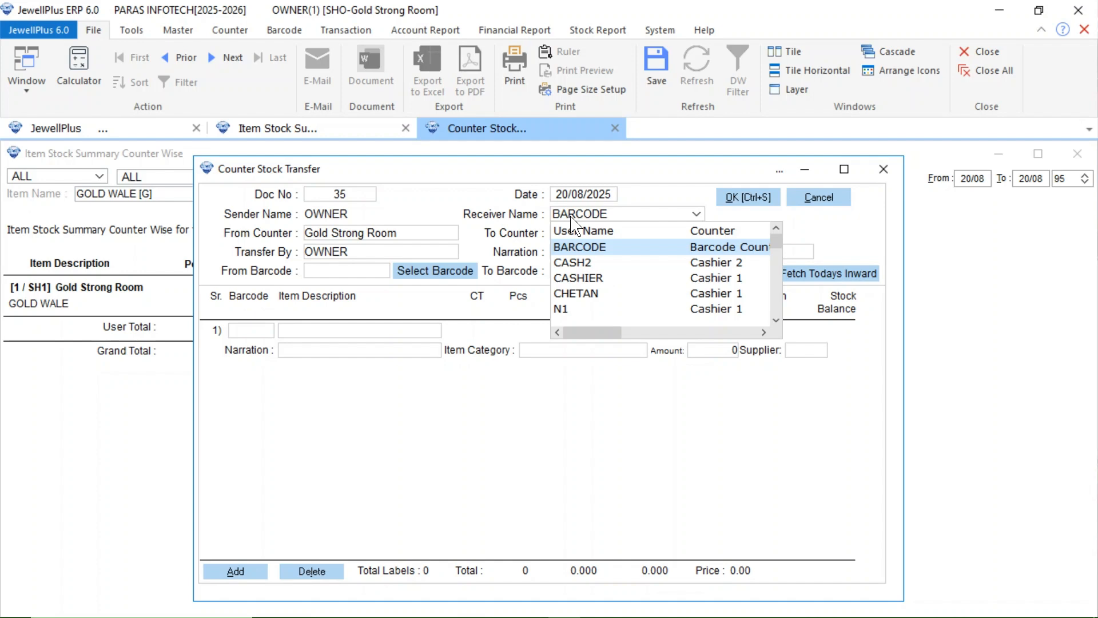
pyautogui.press('Return')
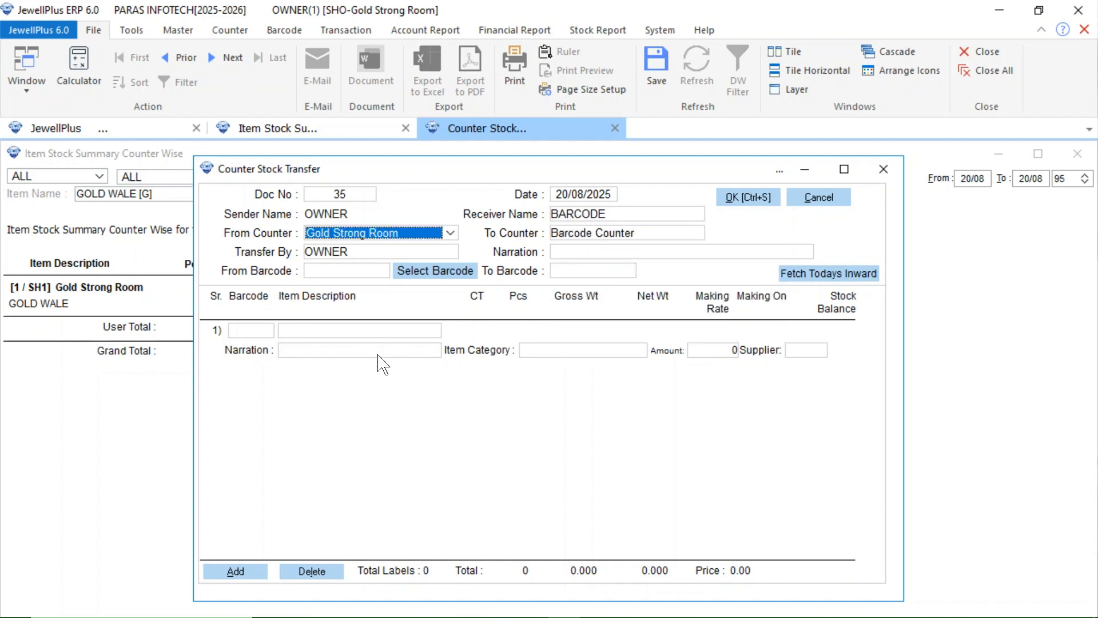
# - Enter GOLD WALE [G] as the first item of the counter stock transfer
pyautogui.click(338, 329)
pyautogui.write('GOL')
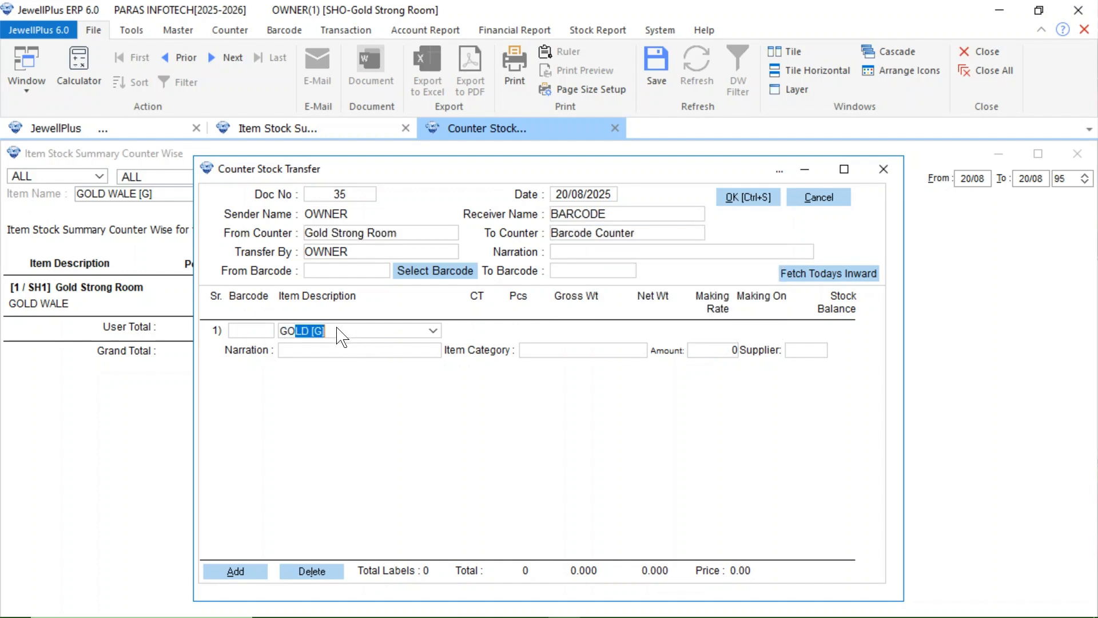
pyautogui.write('L')
pyautogui.press('BackSpace')
pyautogui.write('D WALE')
pyautogui.press('Return')
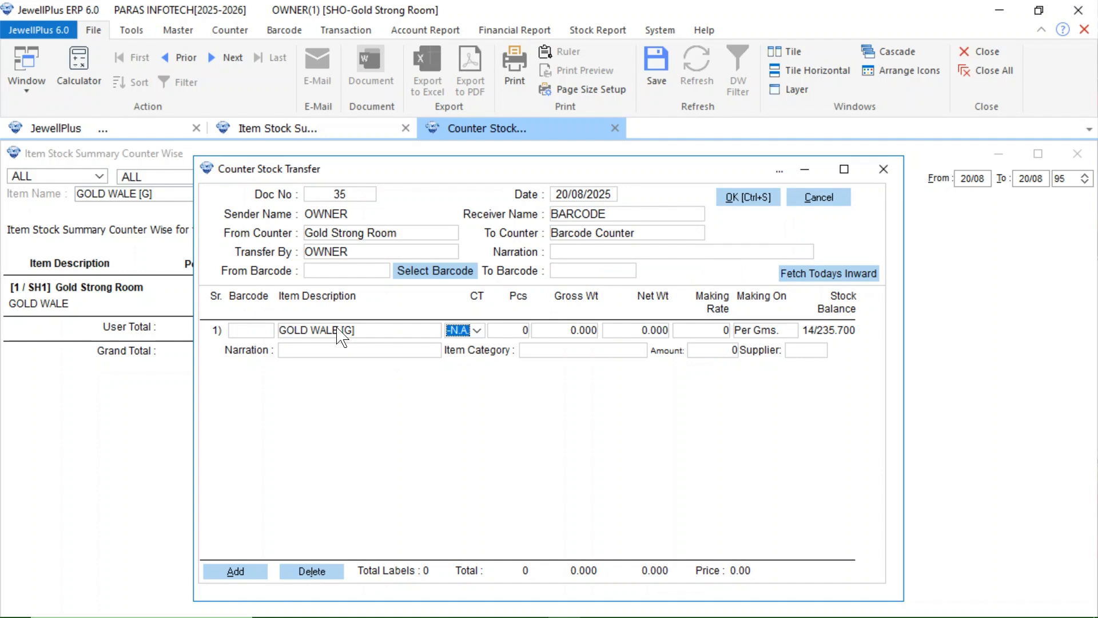
# - Set the GOLD WALE transfer line to 22K, 5 pieces and a gross weight of 50.6
pyautogui.write('22K')
pyautogui.press('Return')
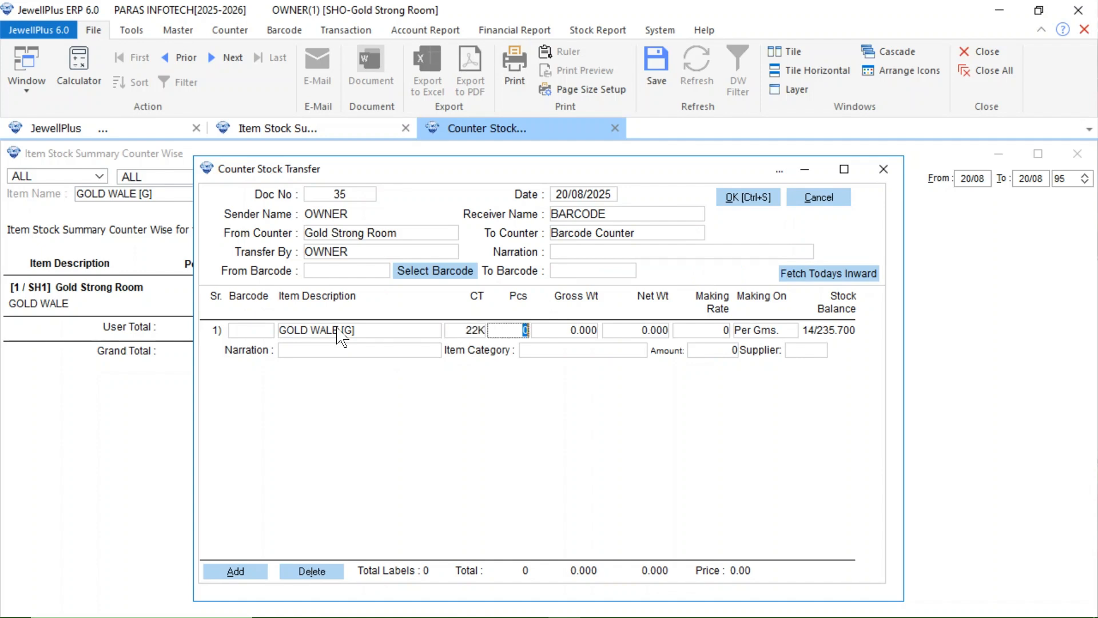
pyautogui.write('5')
pyautogui.press('Return')
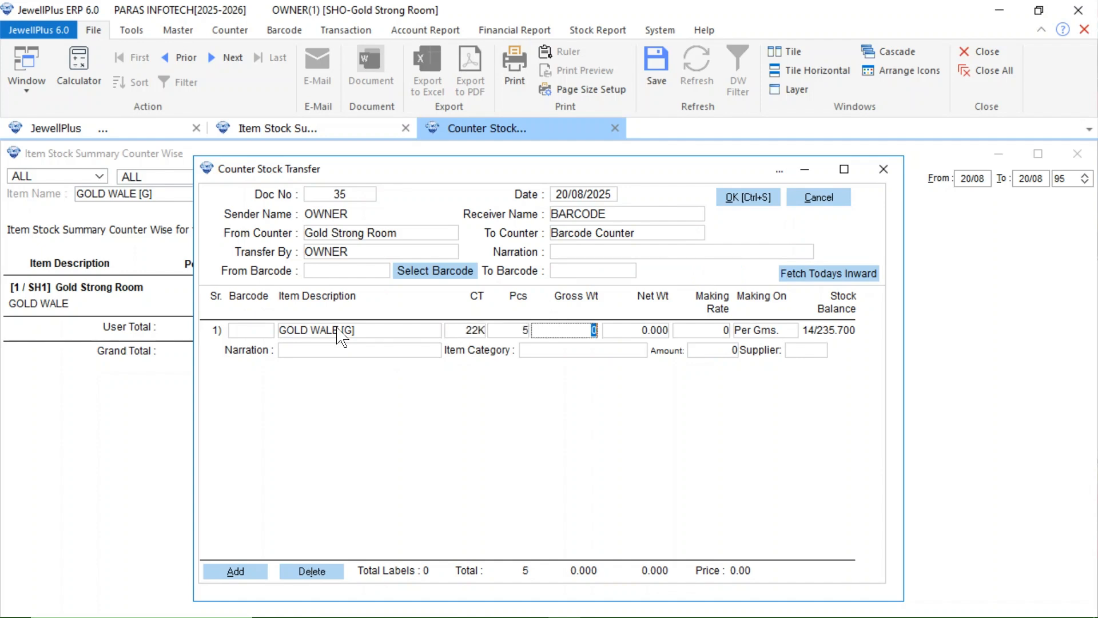
pyautogui.moveTo(512, 172); pyautogui.dragTo(450, 347)
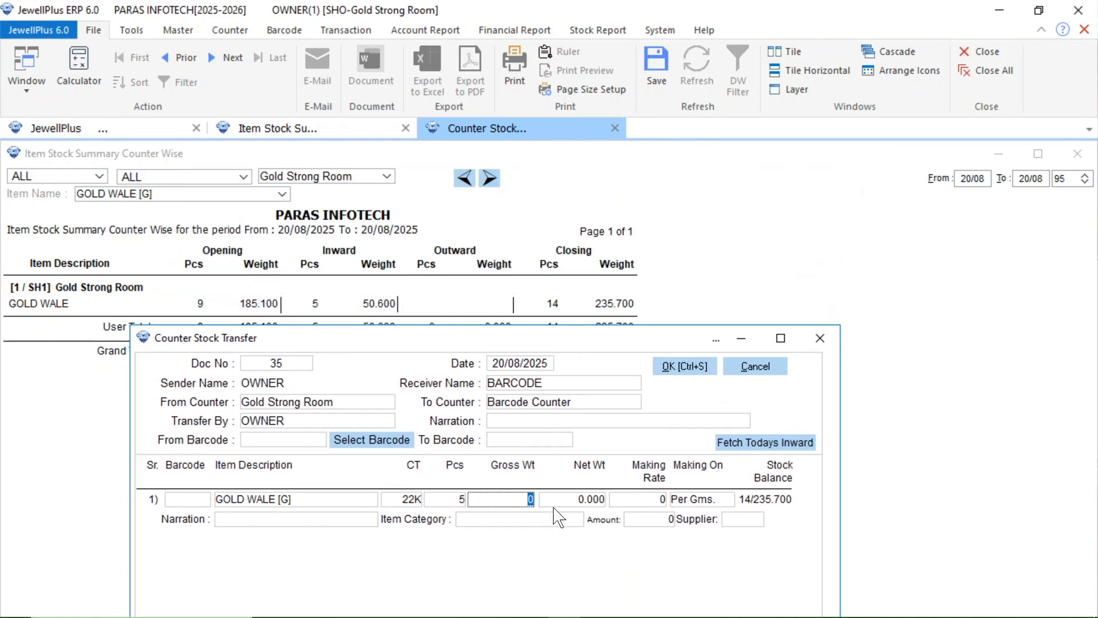
pyautogui.write('50.6')
pyautogui.press('Return')
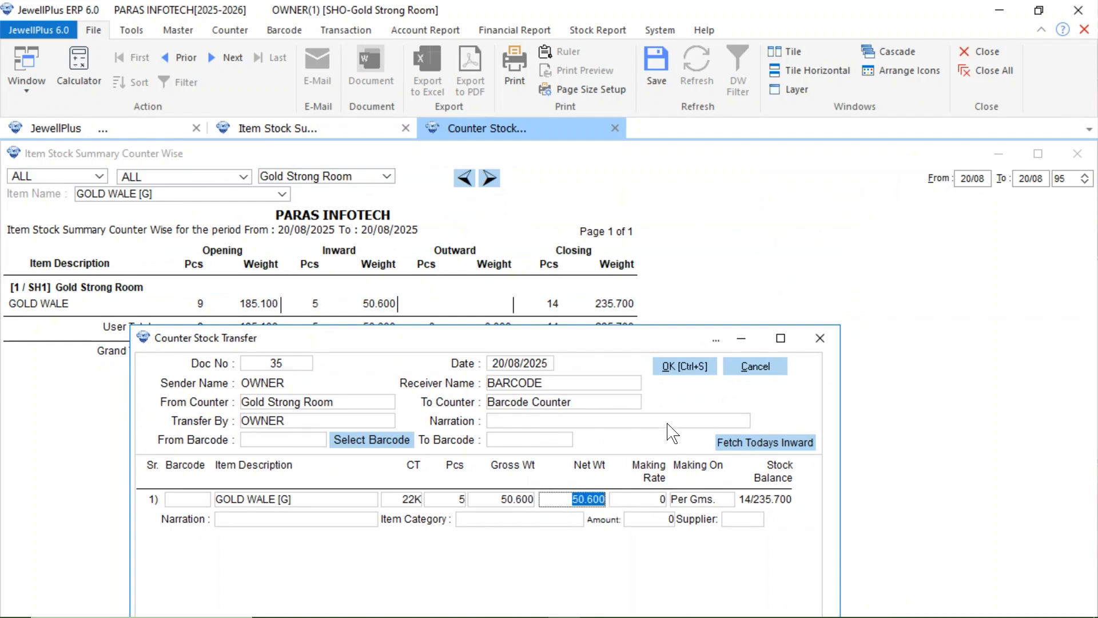
# - Save the counter stock transfer without printing its voucher and close the transfer form
pyautogui.click(682, 369)
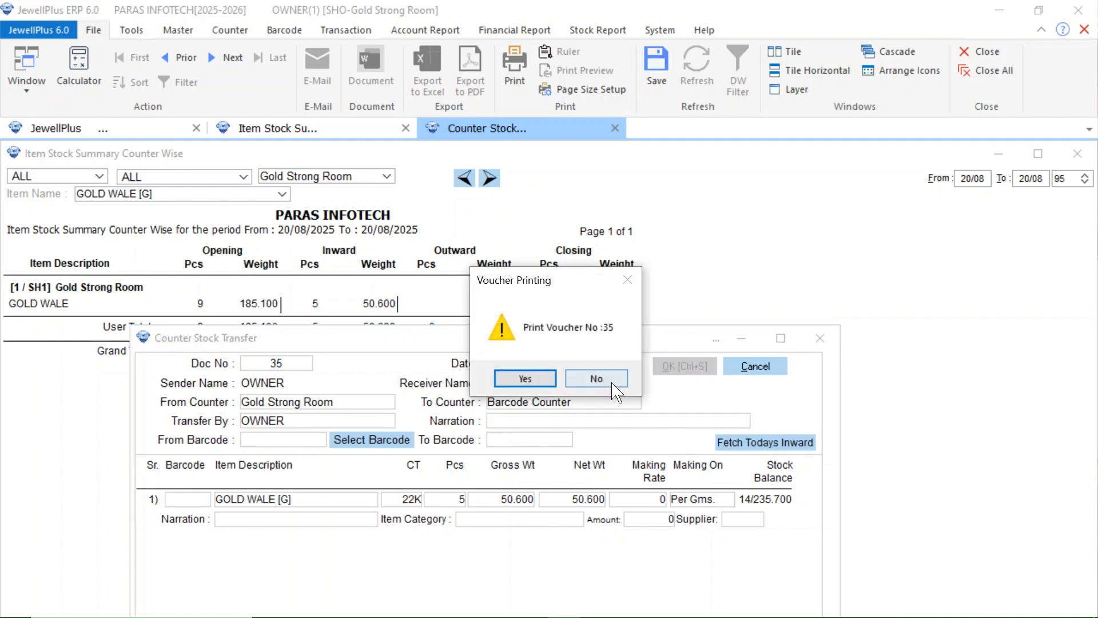
pyautogui.click(601, 380)
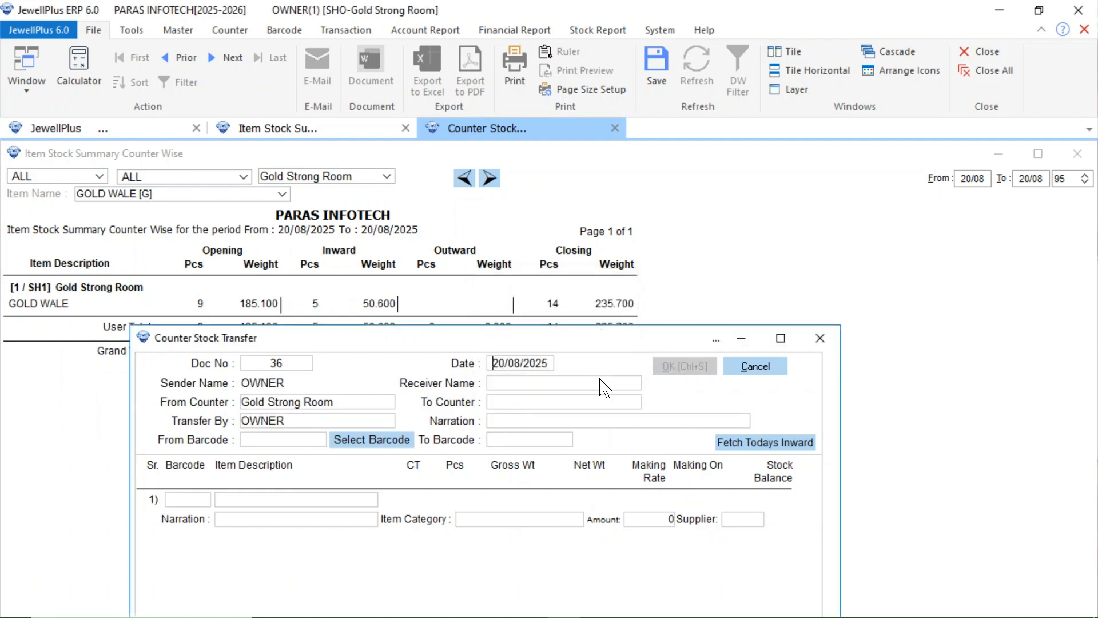
pyautogui.click(825, 338)
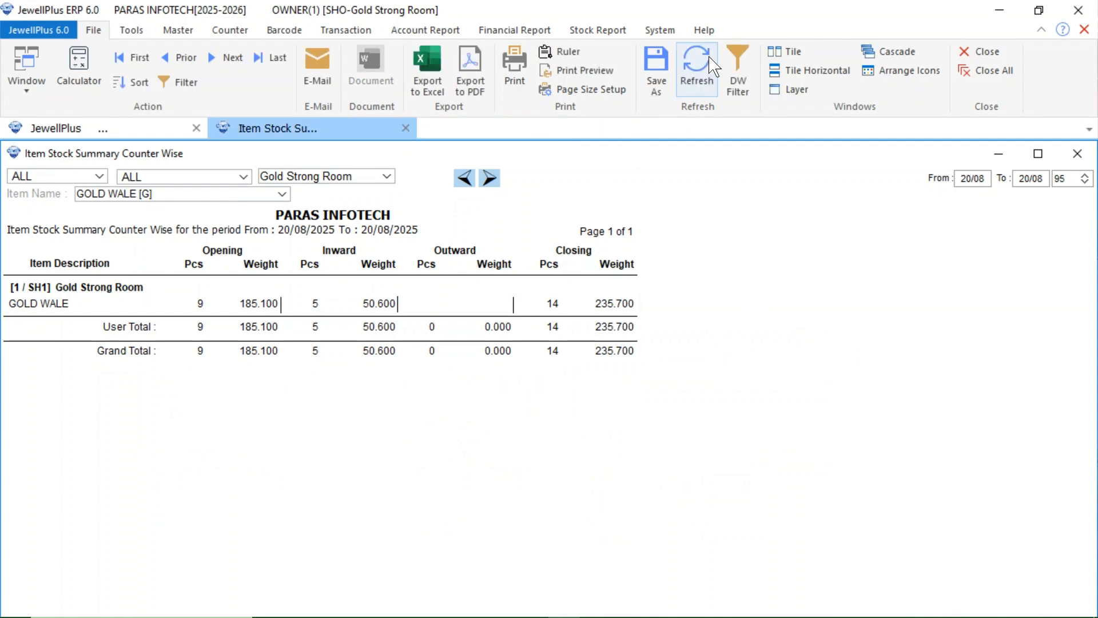
# - Refresh the GOLD WALE stock summary for Gold Strong Room and switch it to the SHOP branch's Barcode Counter
pyautogui.click(702, 70)
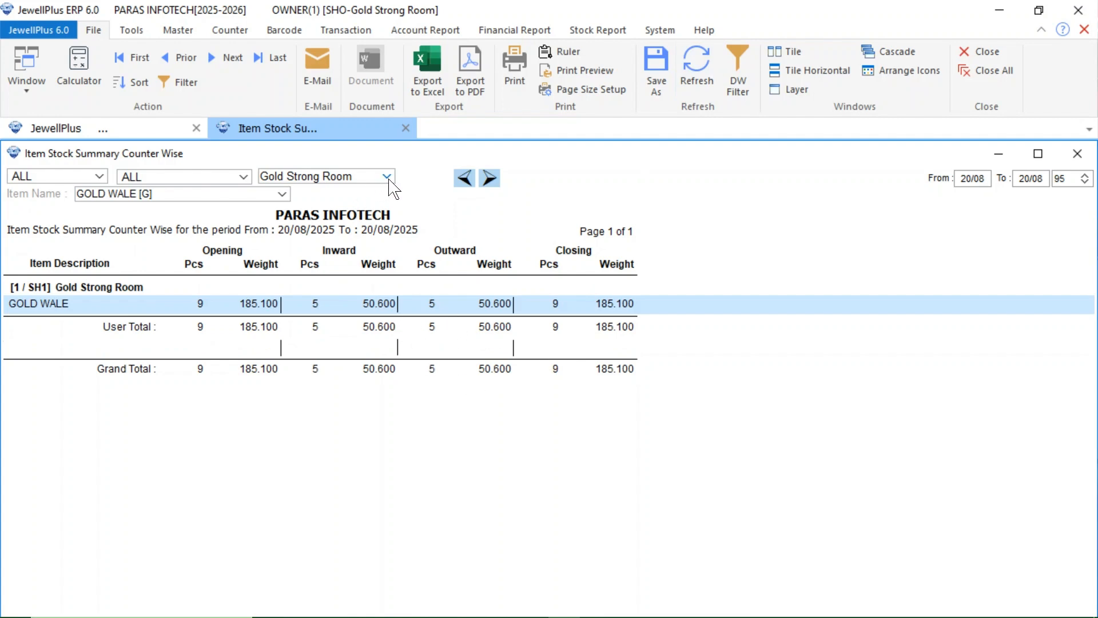
pyautogui.click(387, 177)
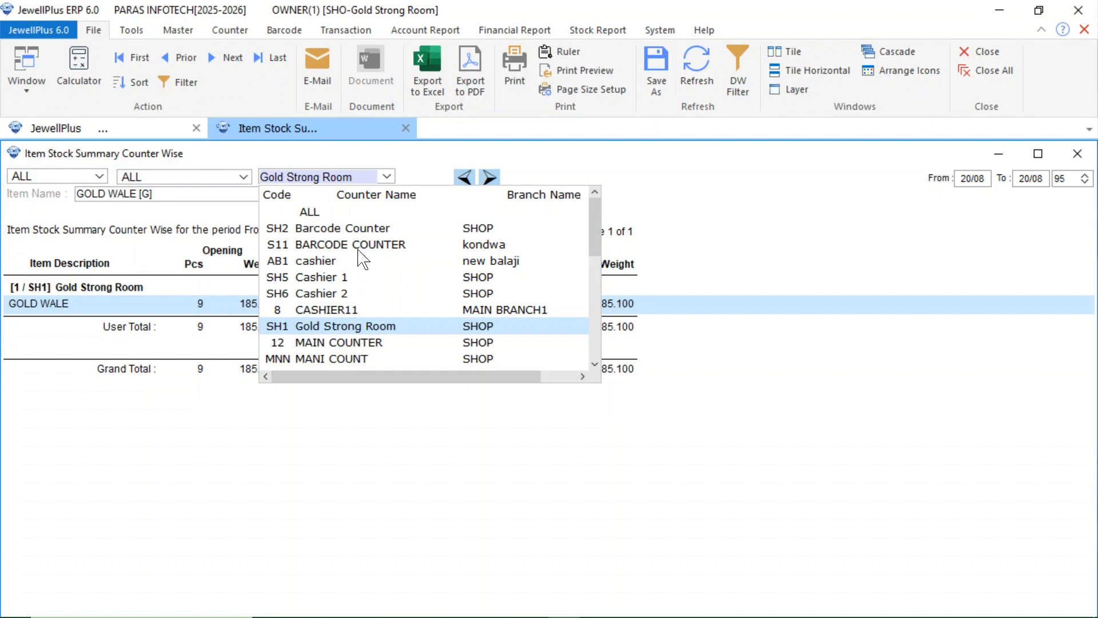
pyautogui.click(354, 228)
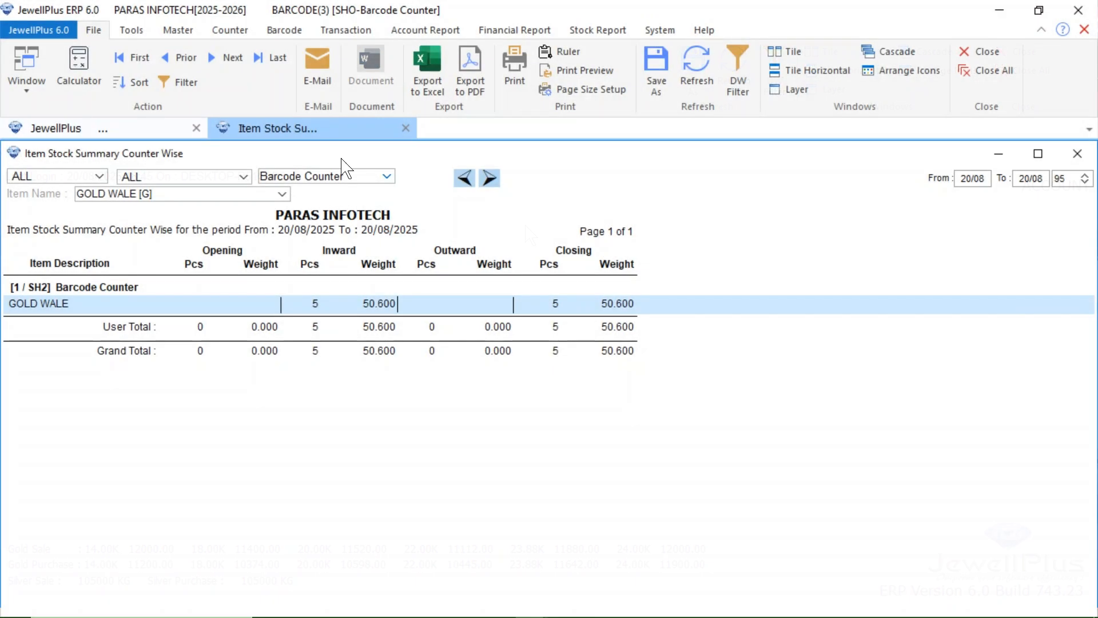
# - Start a new barcode label for CHAIN [G] with hallmark -N.A.- and the item category BOX
pyautogui.click(276, 32)
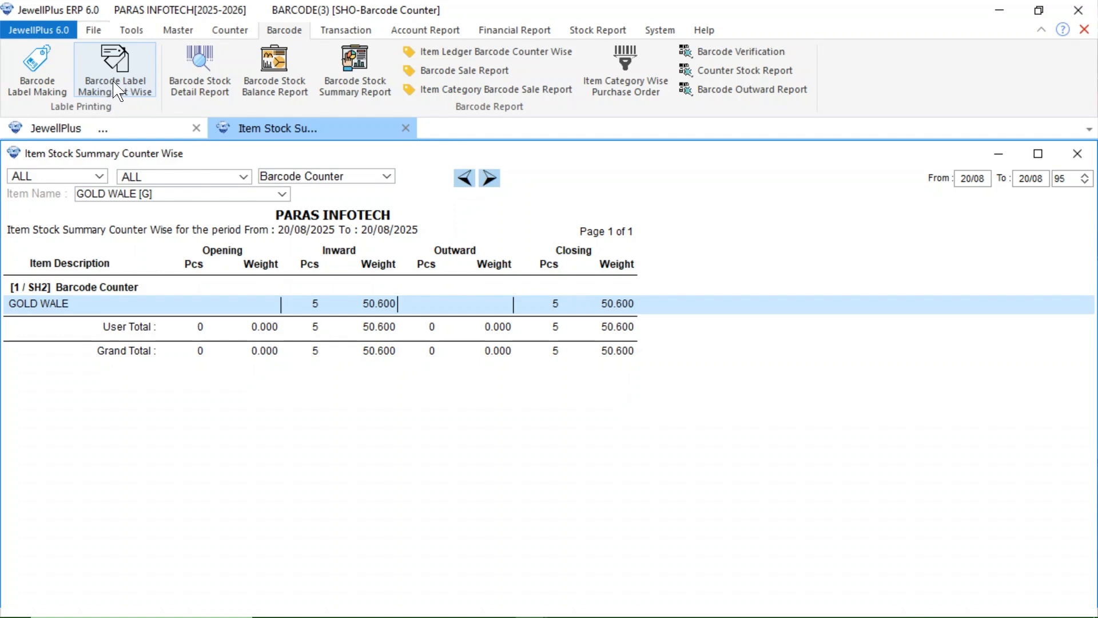
pyautogui.click(41, 87)
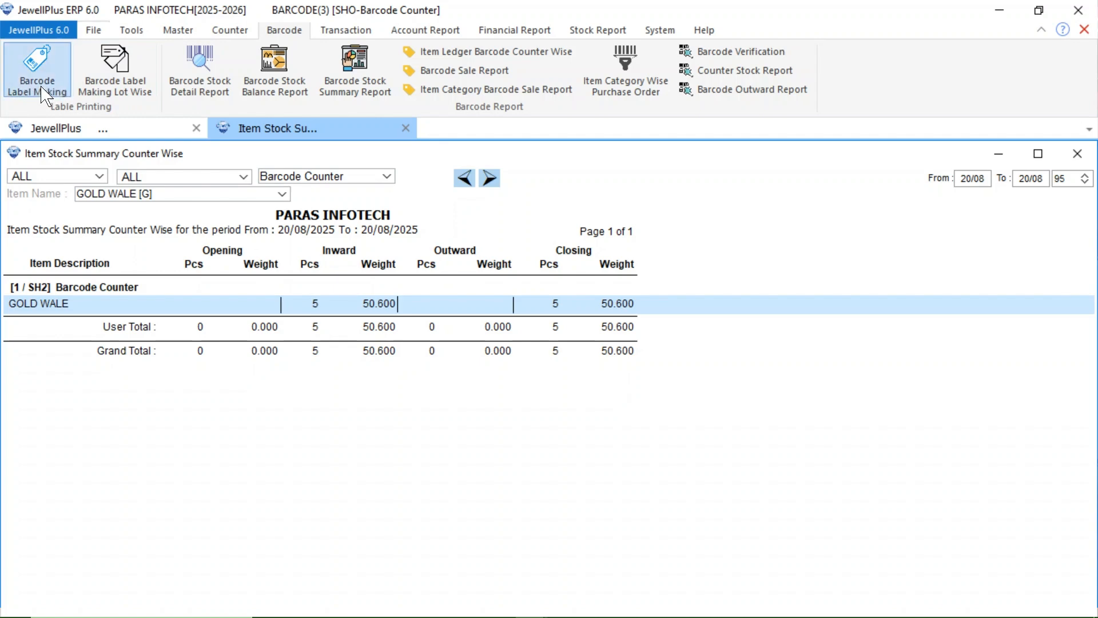
pyautogui.write('CHAIN [G')
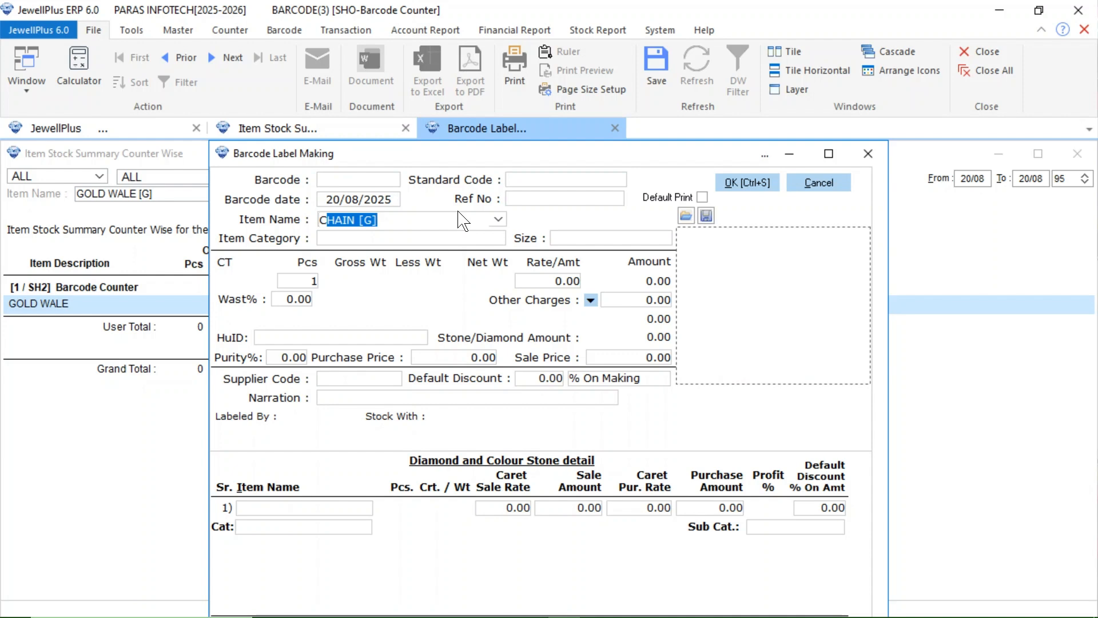
pyautogui.press('Return')
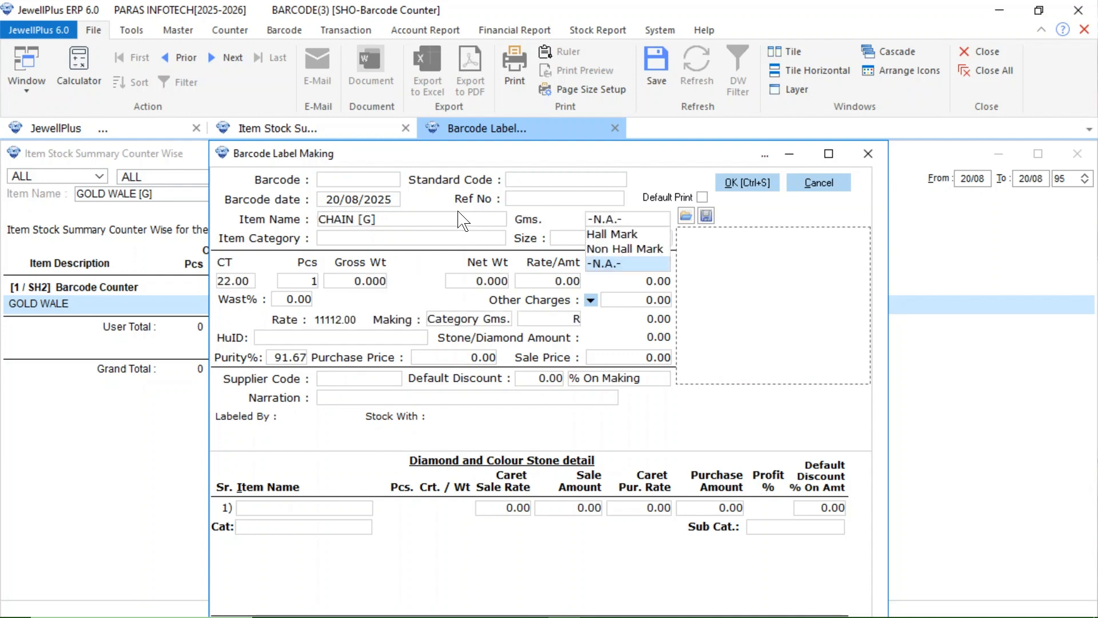
pyautogui.press('Return')
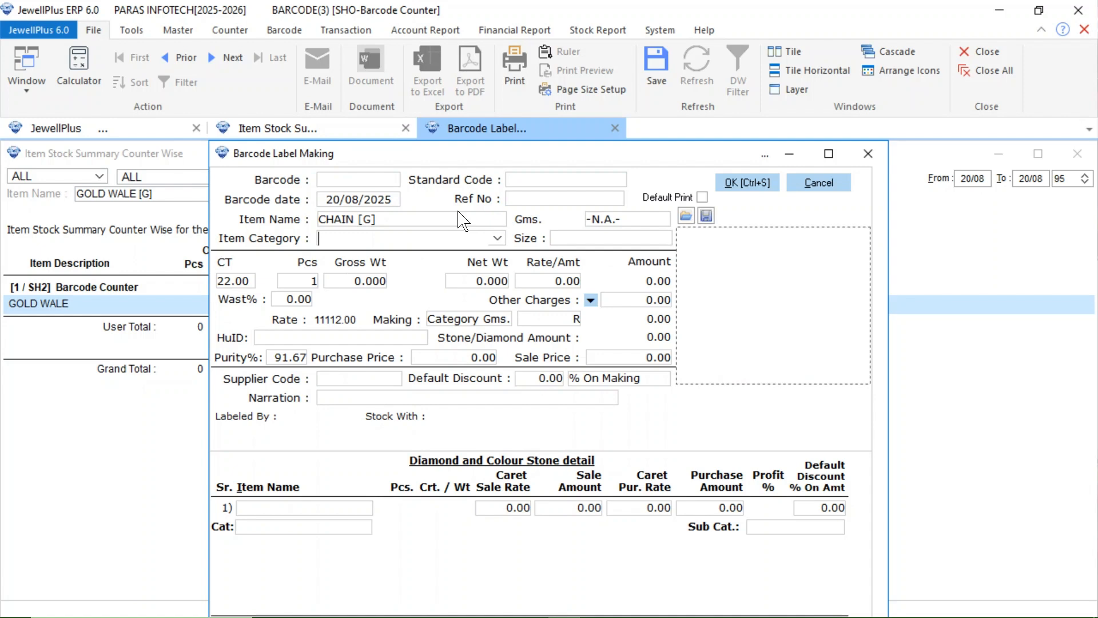
pyautogui.click(497, 238)
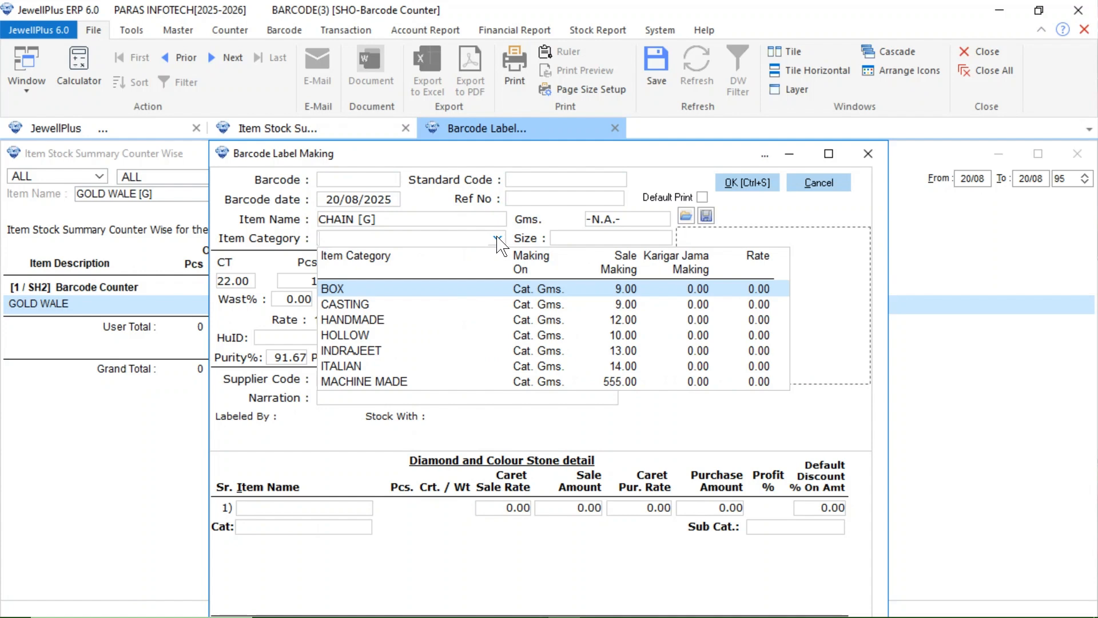
pyautogui.click(337, 293)
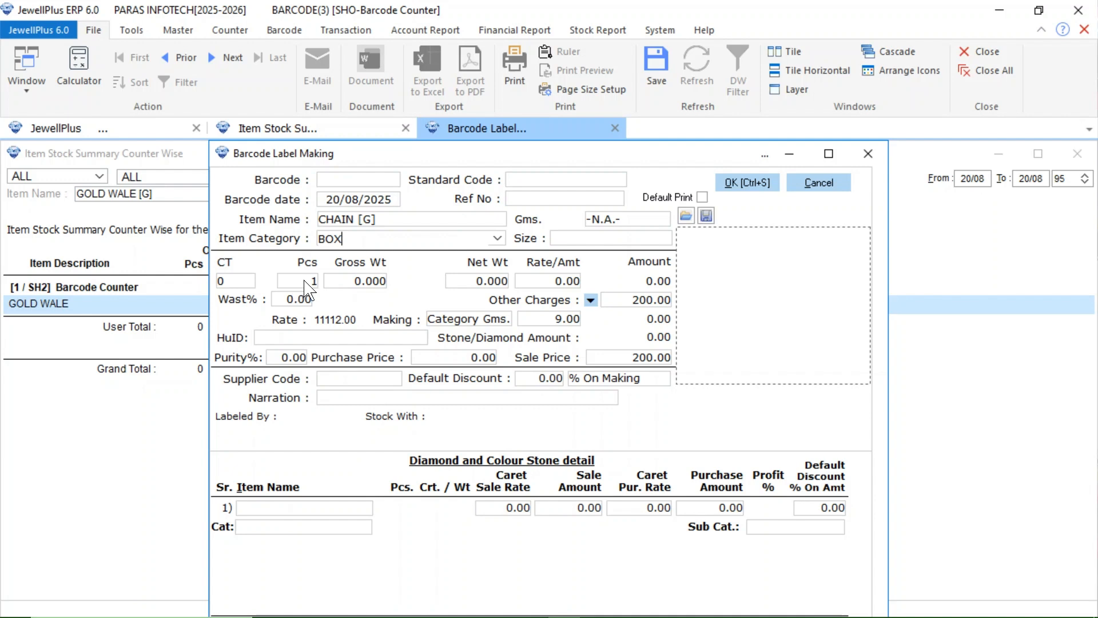
# - Set the CHAIN label to 22K, 1 piece, with a gross weight of 10
pyautogui.click(236, 281)
pyautogui.press('Down')
pyautogui.press('Down')
pyautogui.press('Down')
pyautogui.press('Down')
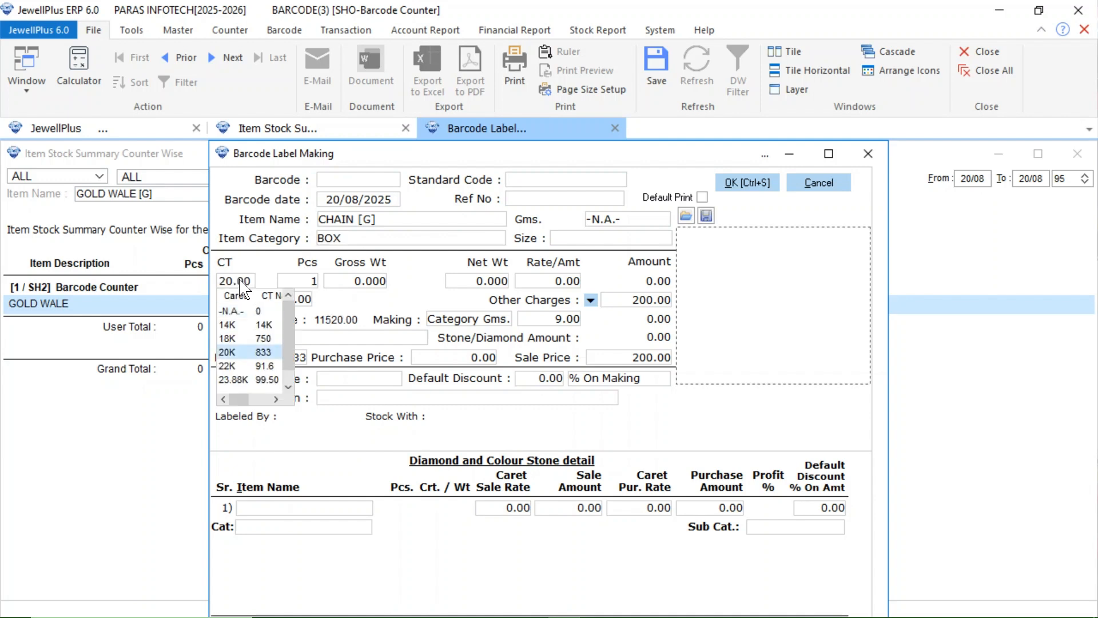
pyautogui.press('Return')
pyautogui.click(345, 281)
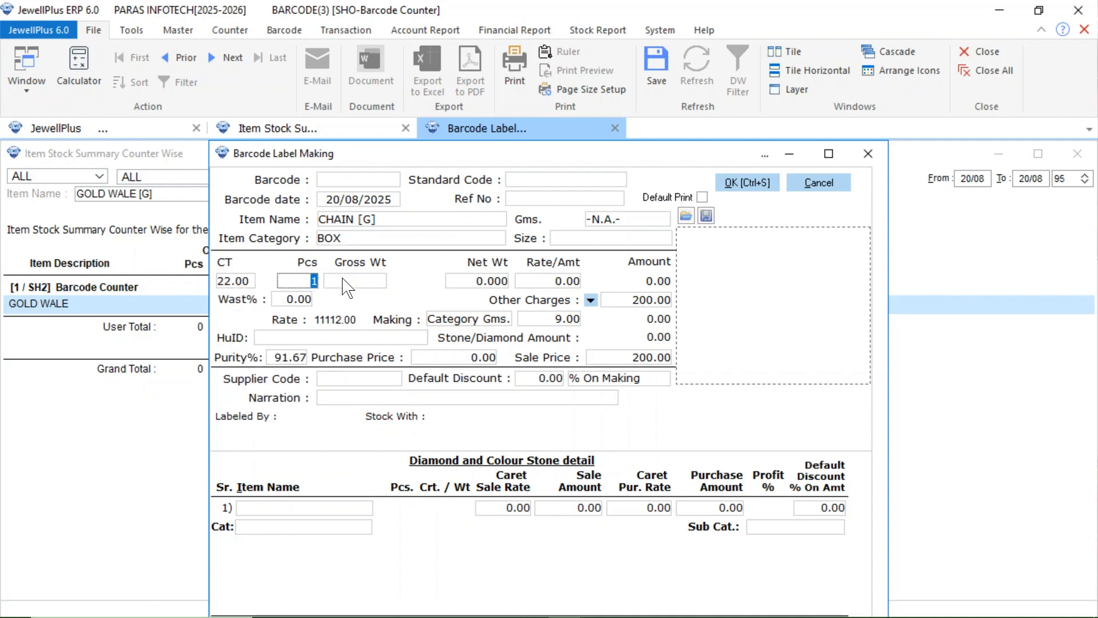
pyautogui.write('10')
pyautogui.press('Return')
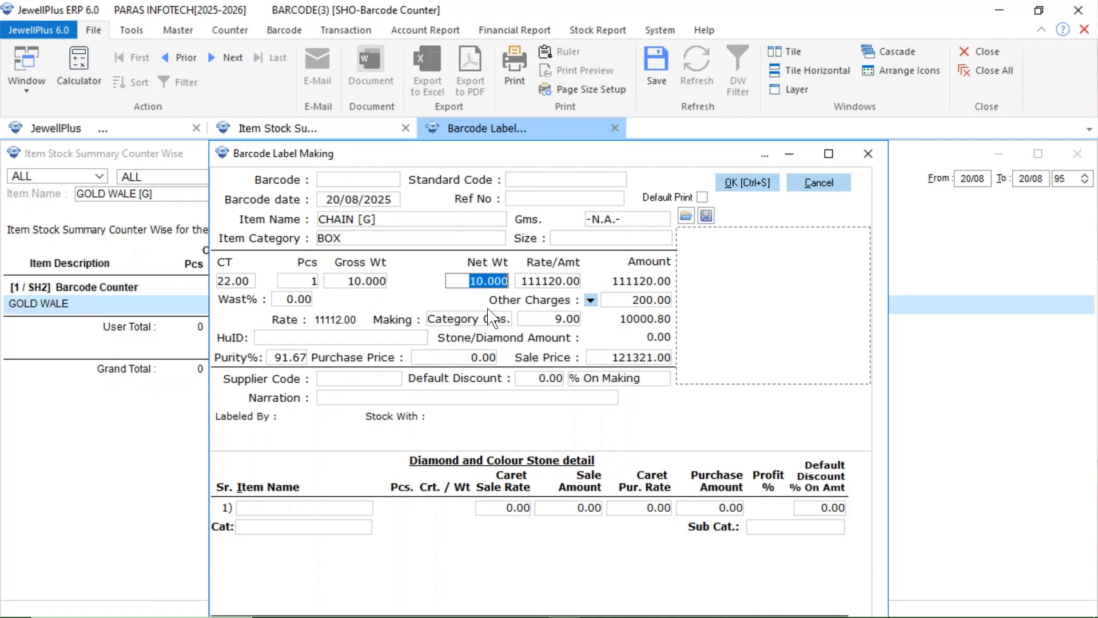
# - Try the Per Gms. making basis on the label and return it to Category Gms
pyautogui.click(458, 326)
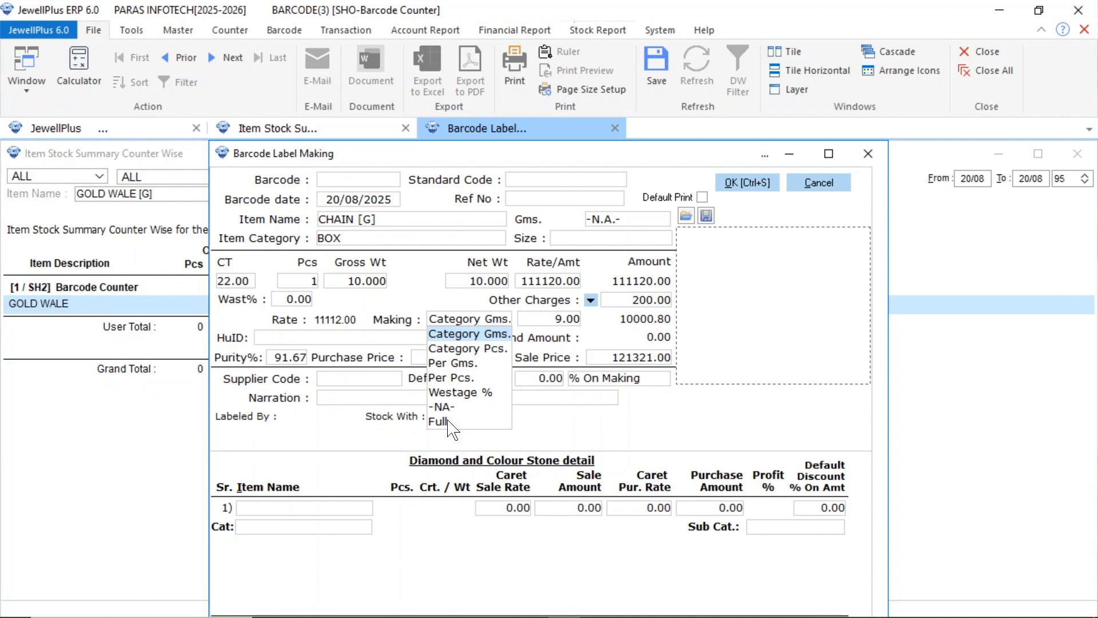
pyautogui.click(466, 364)
pyautogui.click(558, 319)
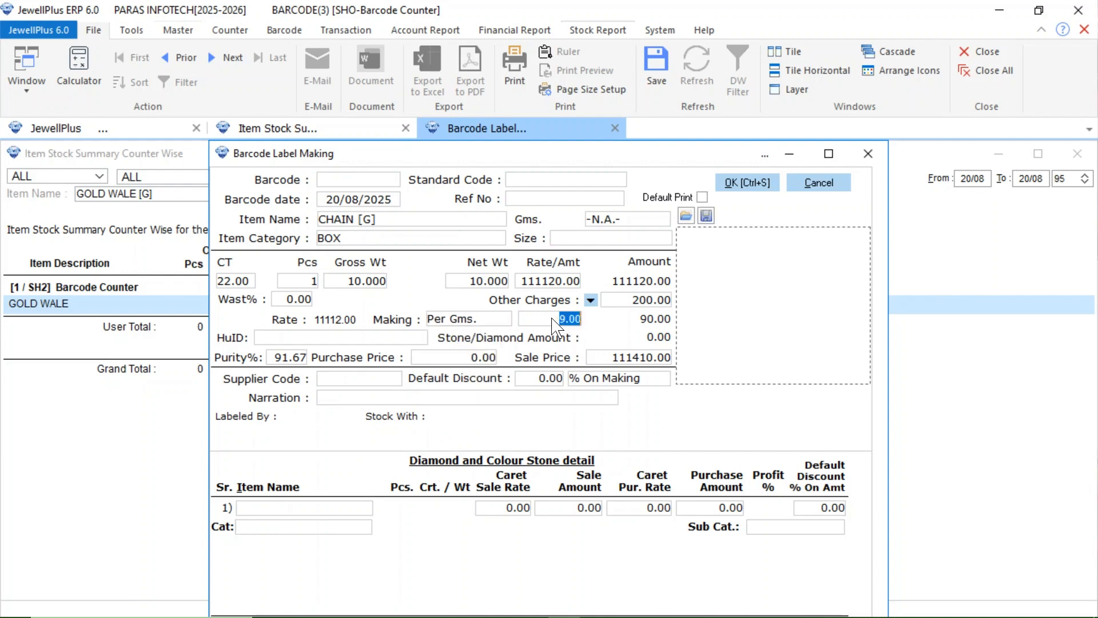
pyautogui.click(485, 321)
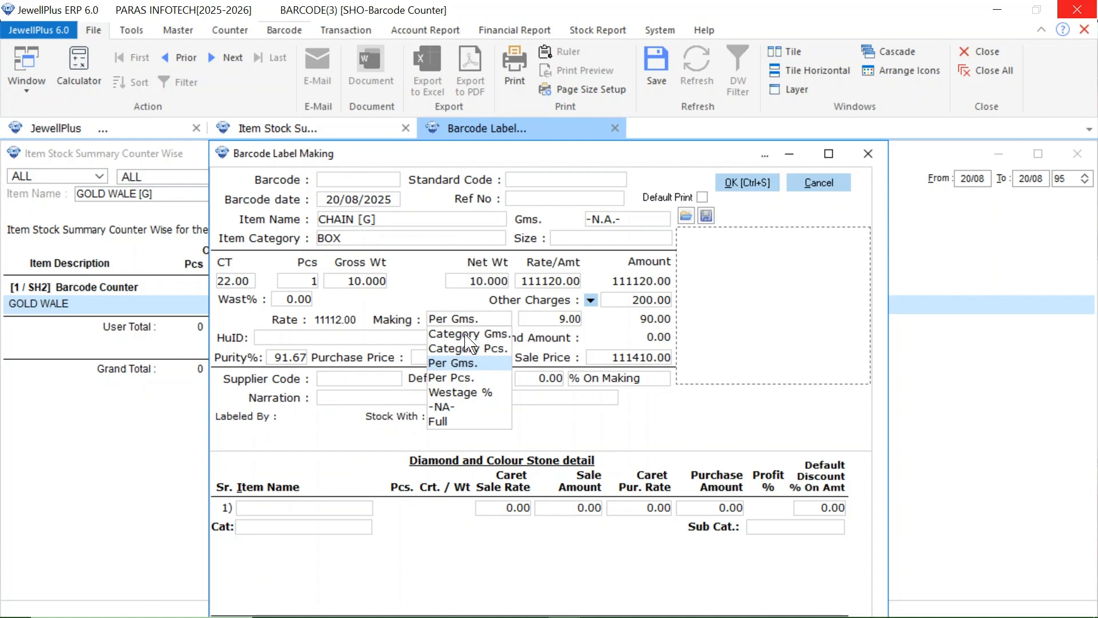
pyautogui.click(467, 334)
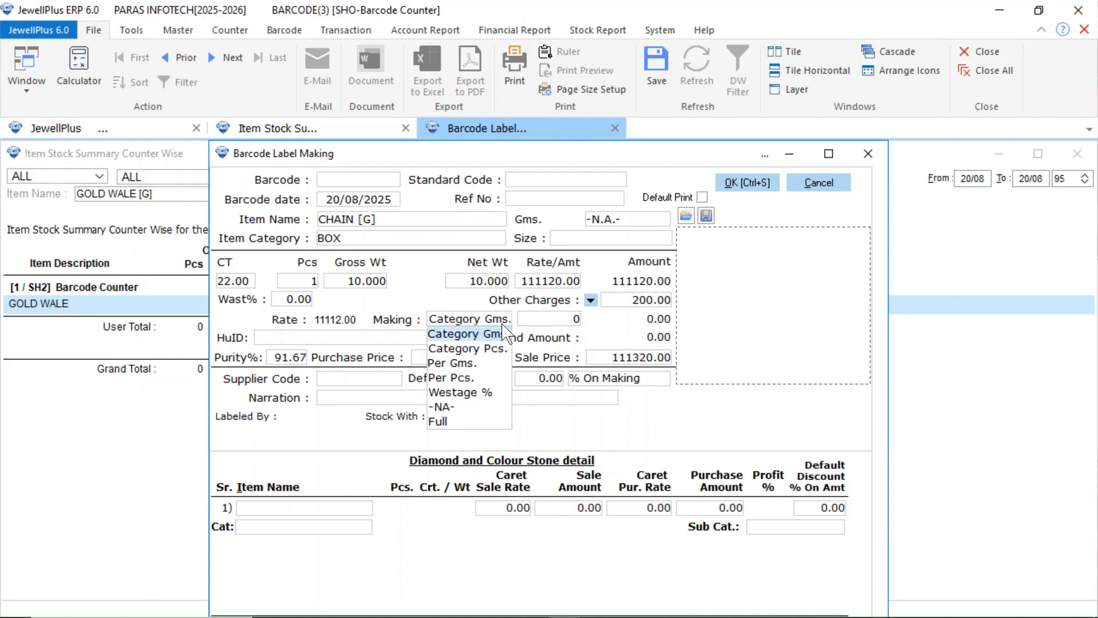
pyautogui.click(485, 332)
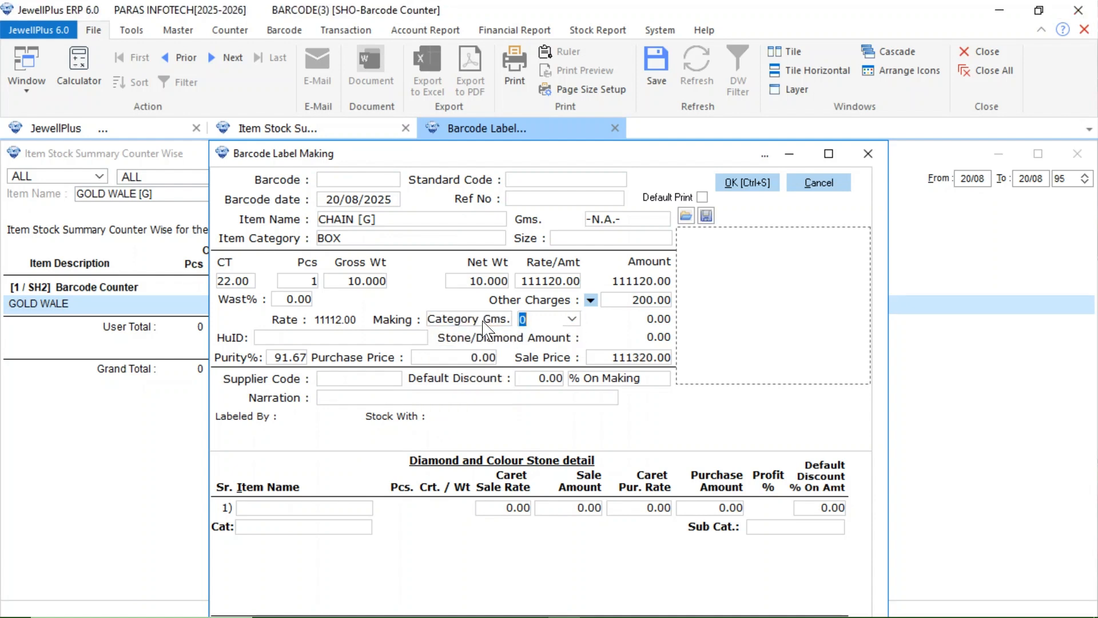
# - Try making categories D and E for the chain, ending with category B
pyautogui.click(572, 320)
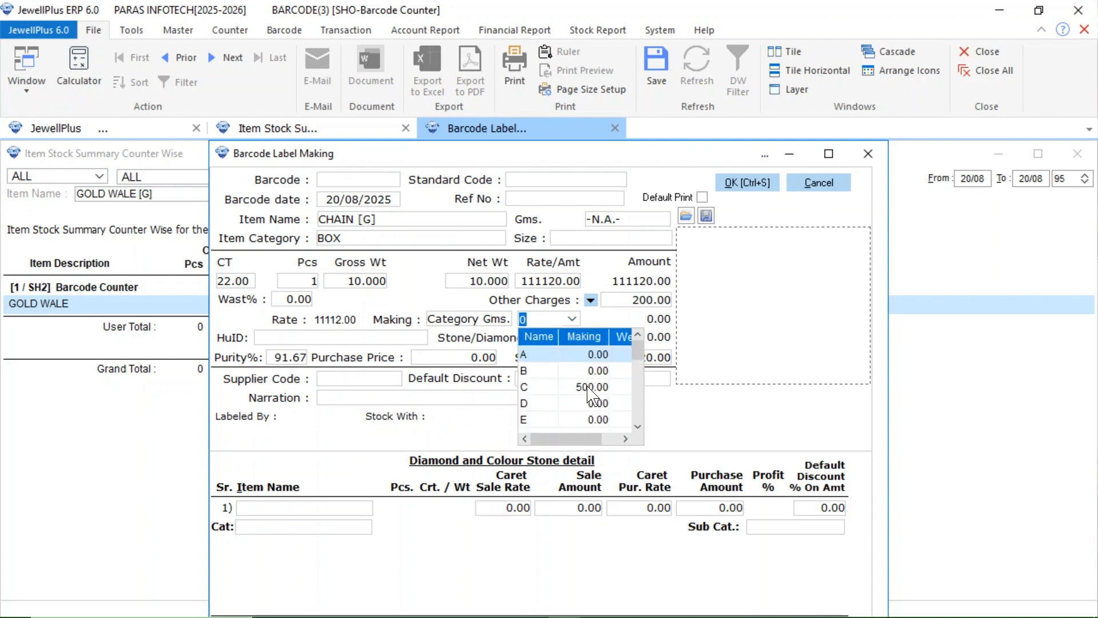
pyautogui.click(536, 408)
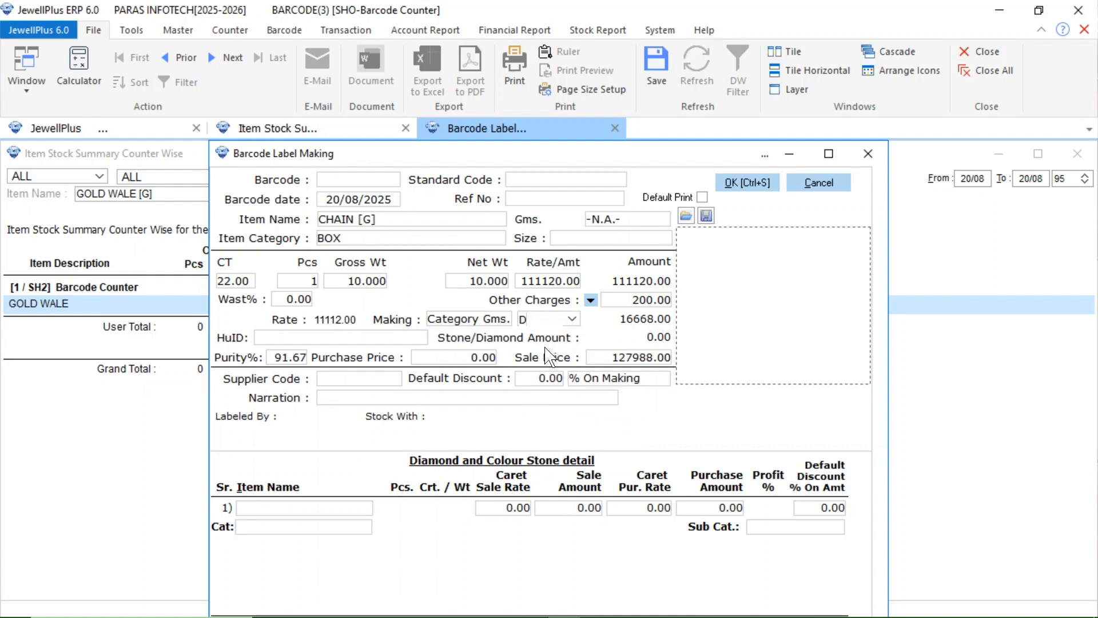
pyautogui.click(571, 319)
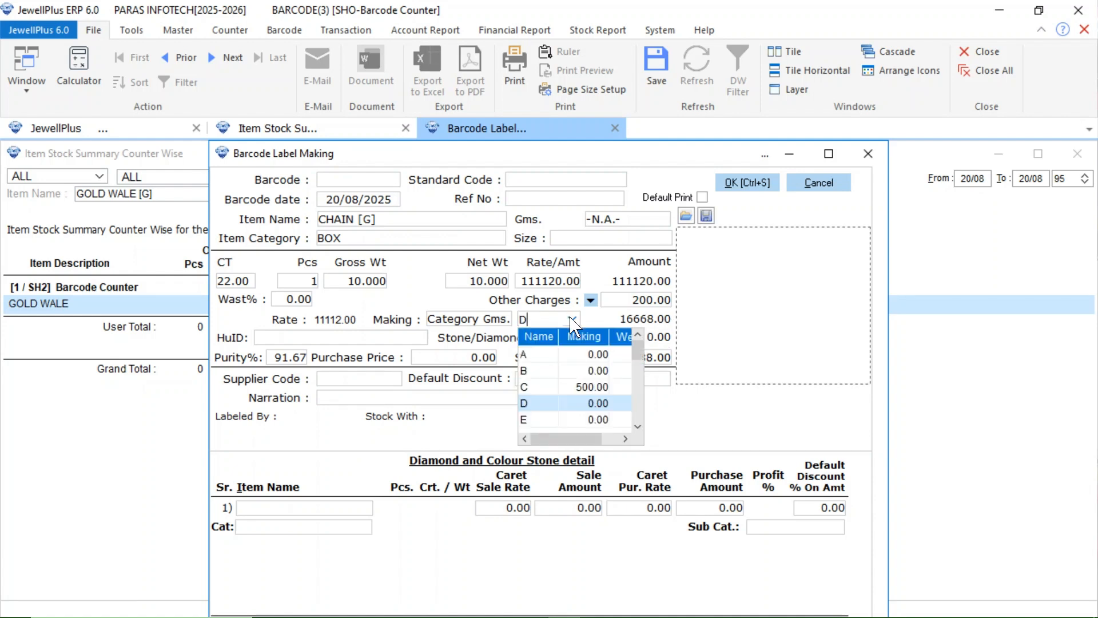
pyautogui.click(533, 420)
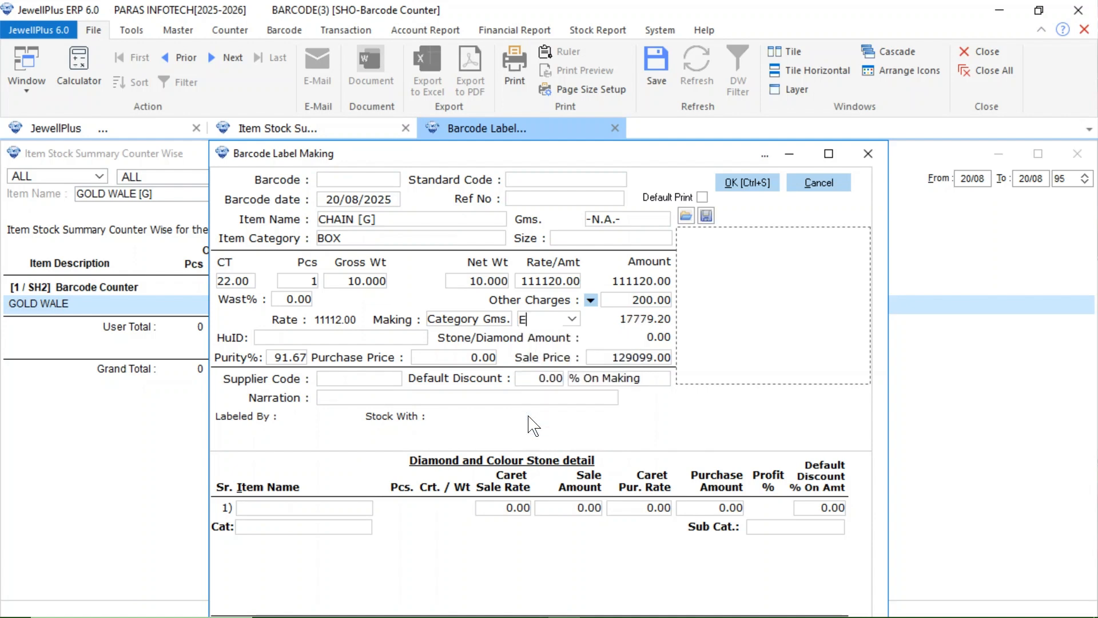
pyautogui.click(572, 319)
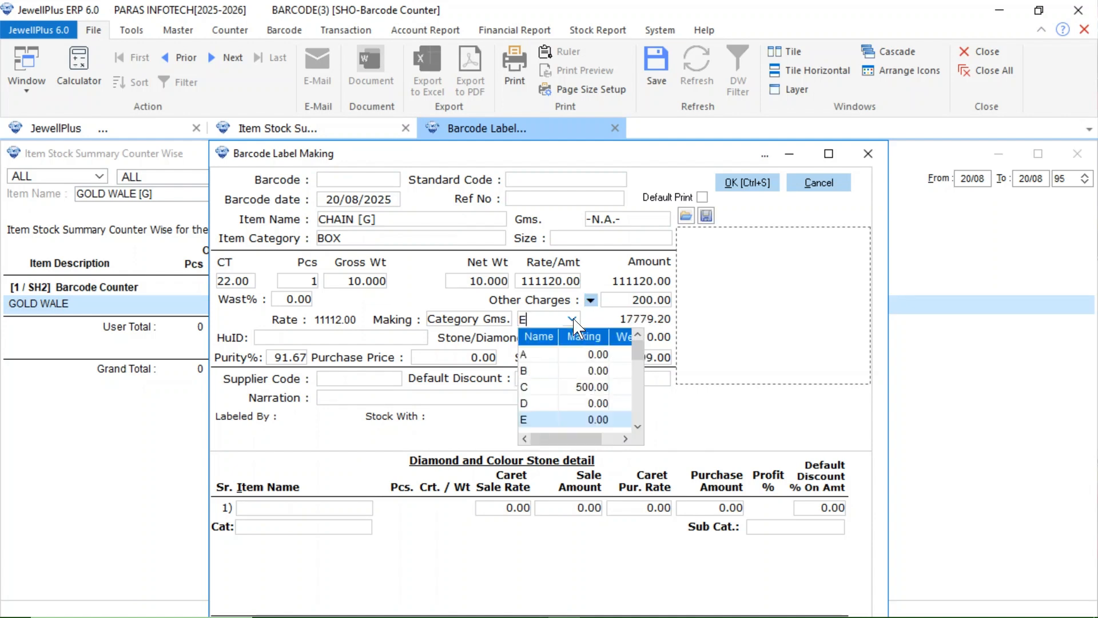
pyautogui.click(539, 373)
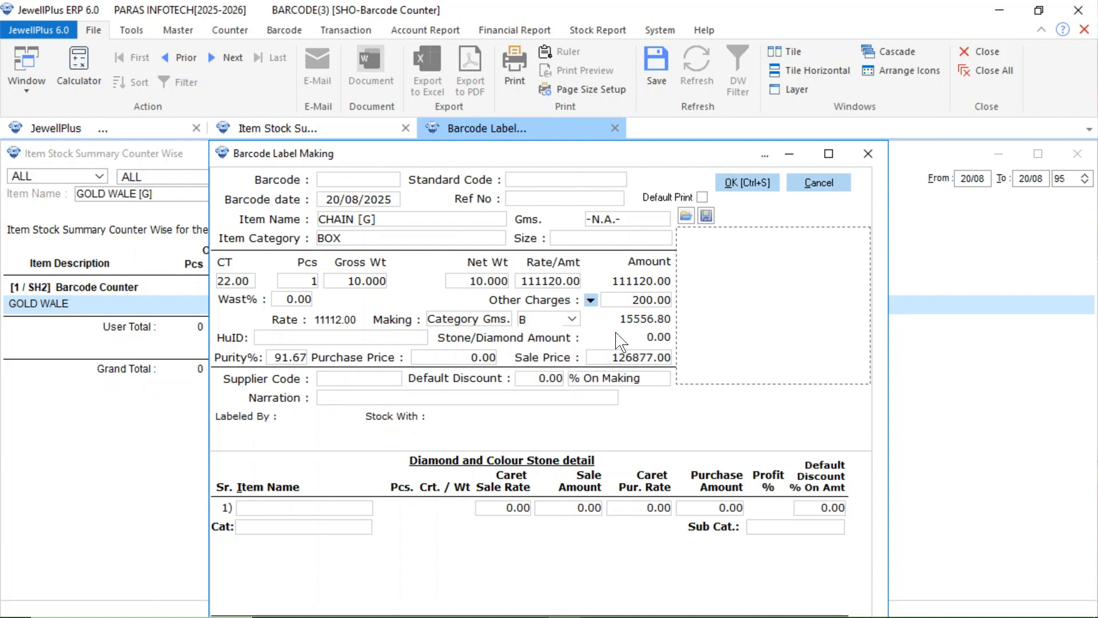
# - Try a making charge of 500 Per Gms. on the label and return the basis to Category Gms
pyautogui.click(572, 319)
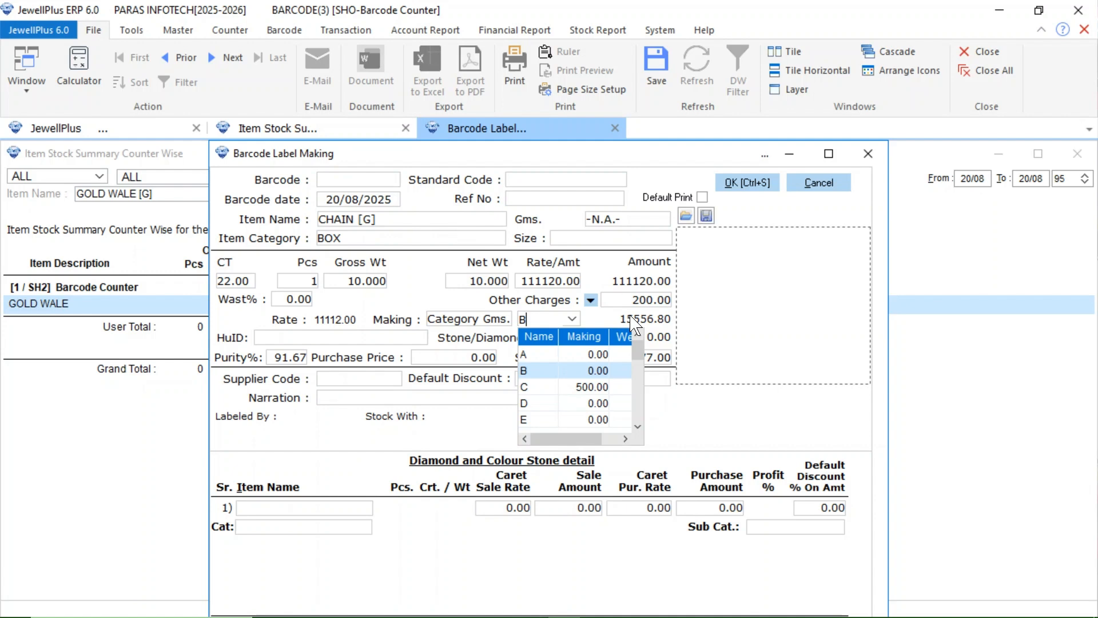
pyautogui.click(501, 321)
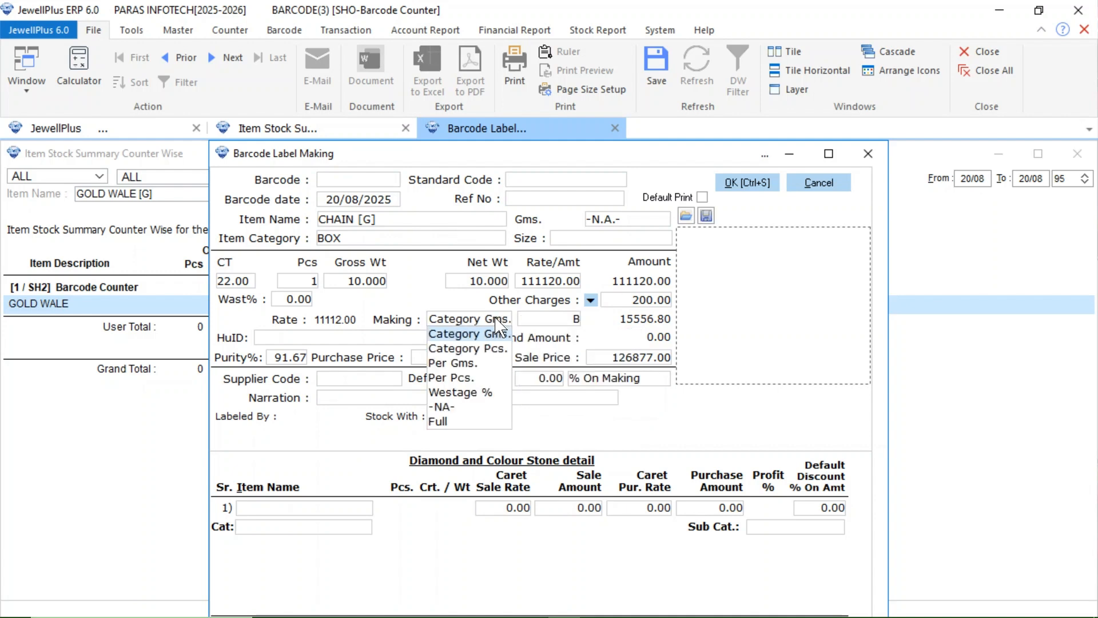
pyautogui.click(466, 364)
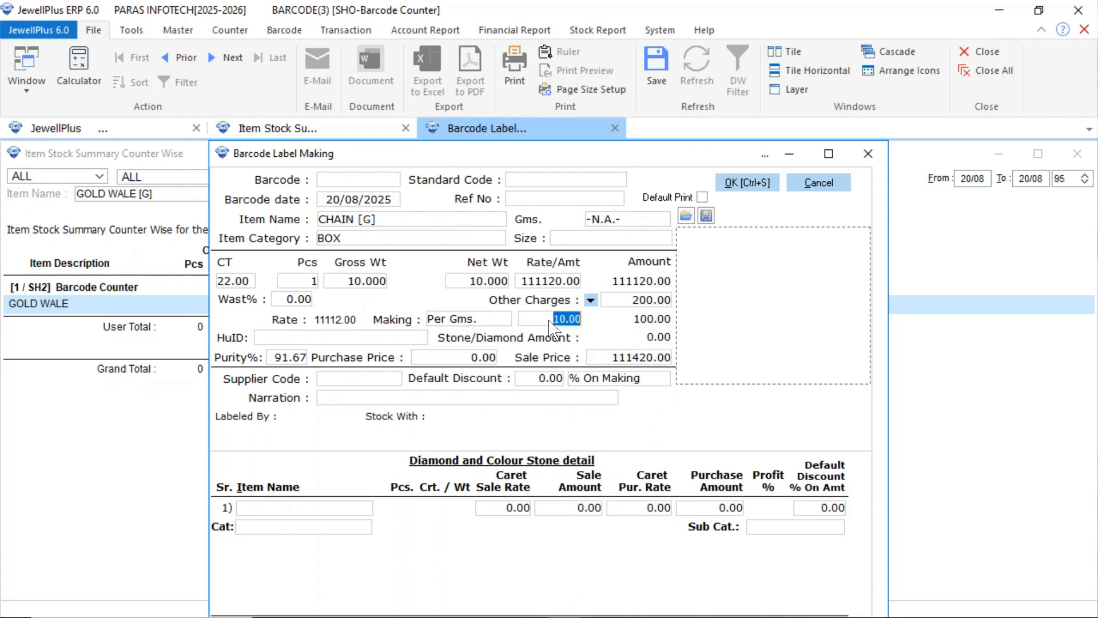
pyautogui.write('500')
pyautogui.press('Tab')
pyautogui.click(482, 319)
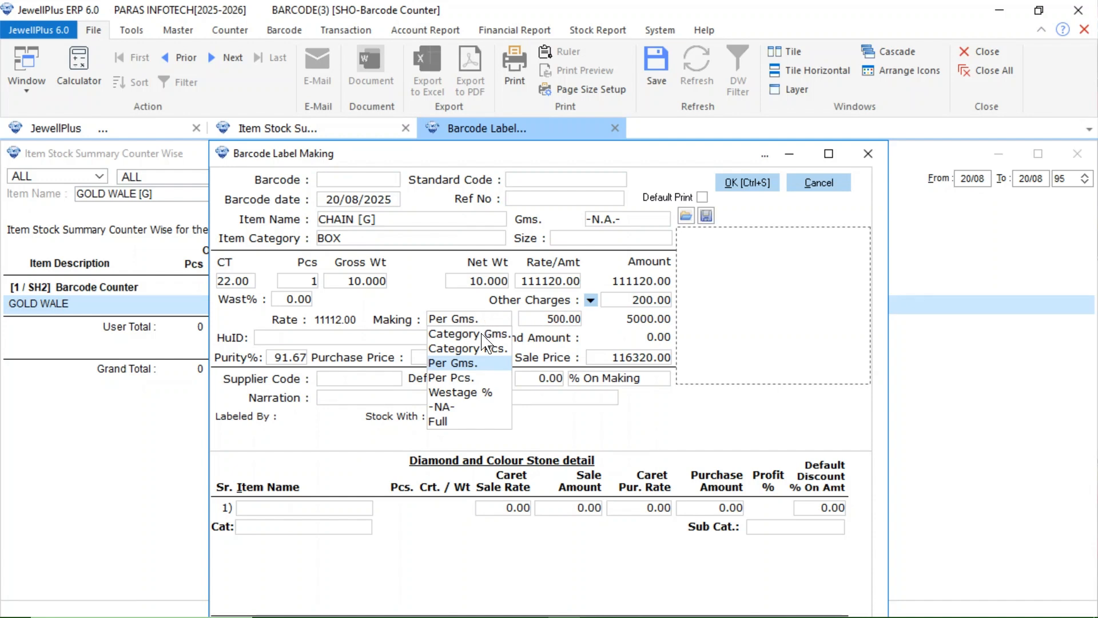
pyautogui.click(483, 334)
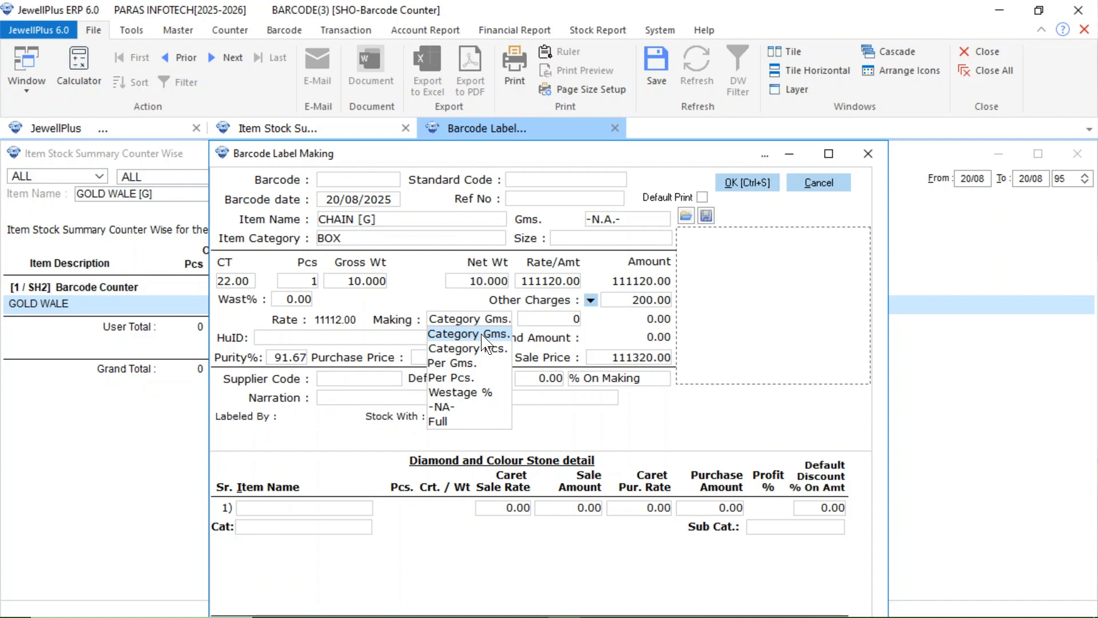
# - Examine the label's supplier code list and where Account Master holds the Supplier/Short Code, closing Account Master again
pyautogui.click(313, 342)
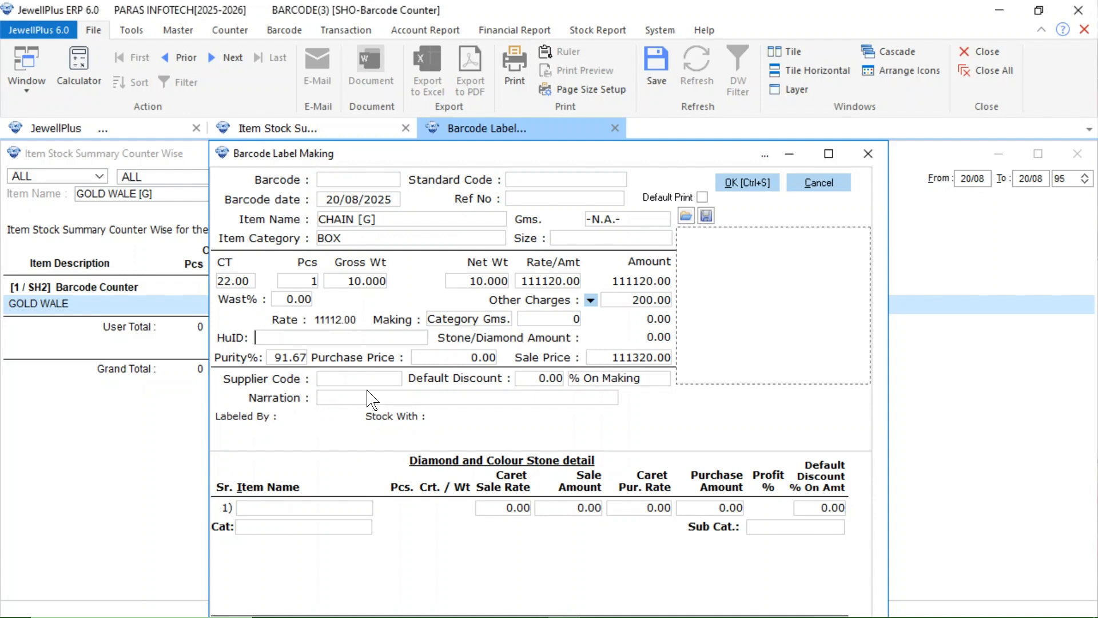
pyautogui.click(353, 378)
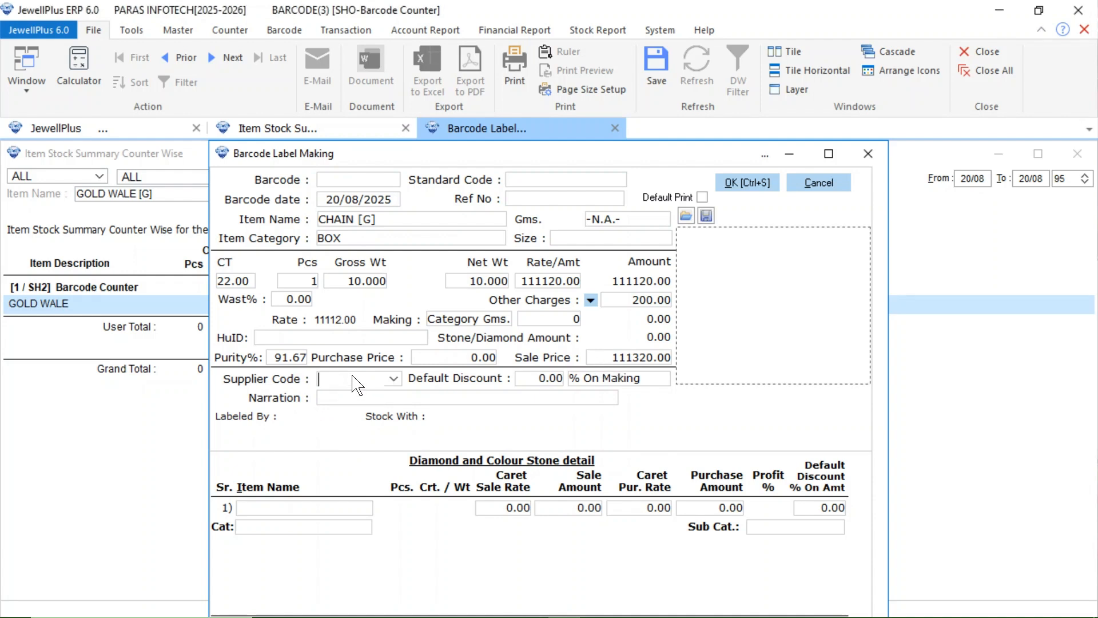
pyautogui.click(393, 379)
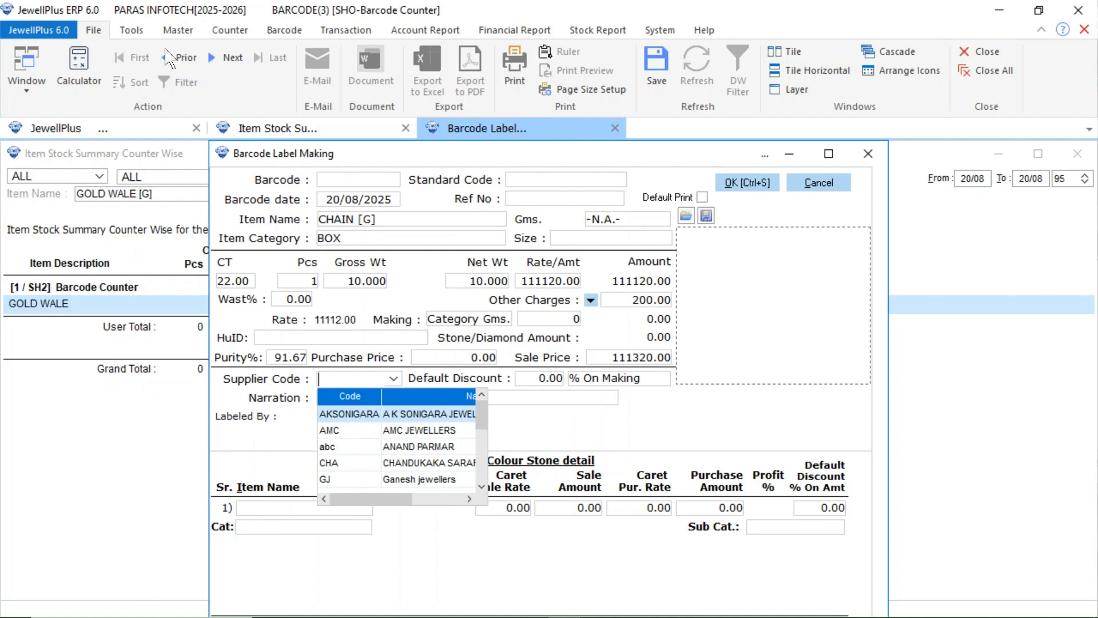
pyautogui.click(182, 32)
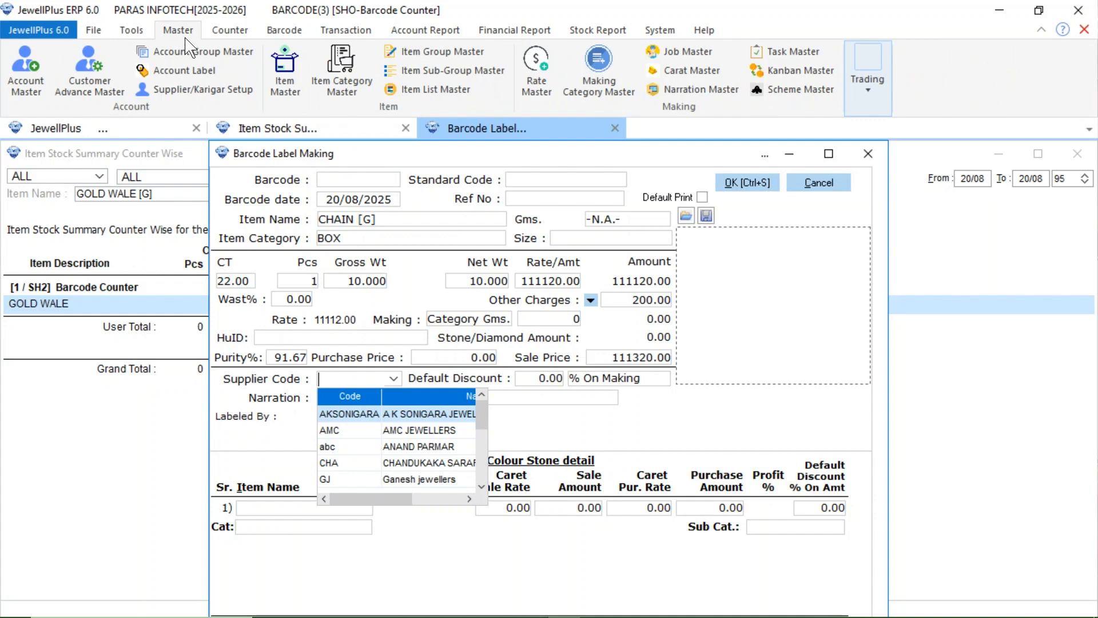
pyautogui.click(34, 81)
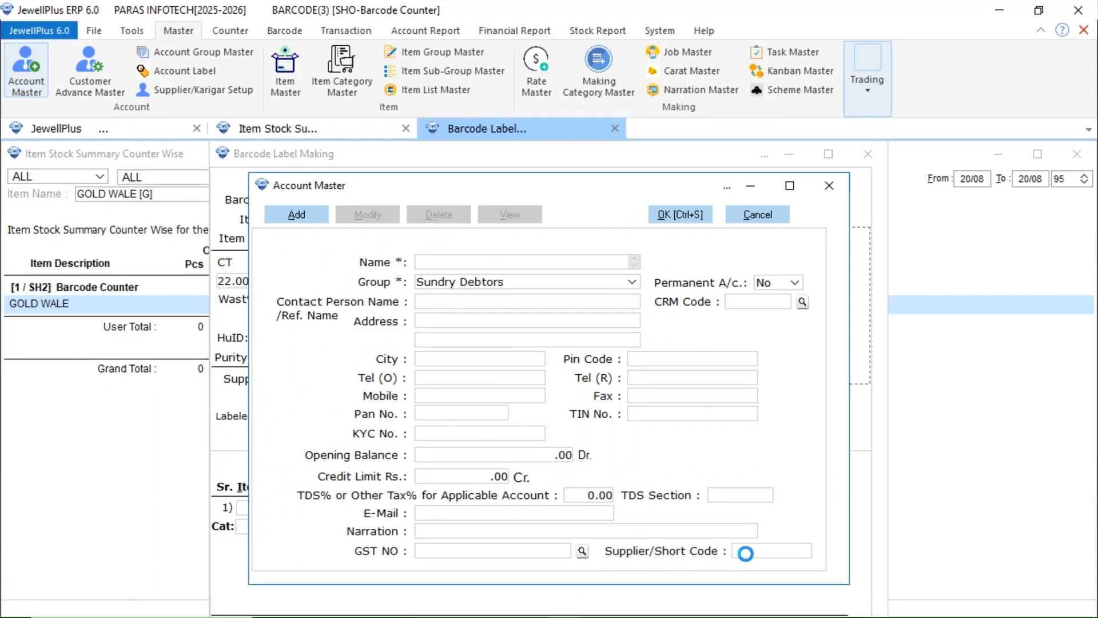
pyautogui.click(829, 188)
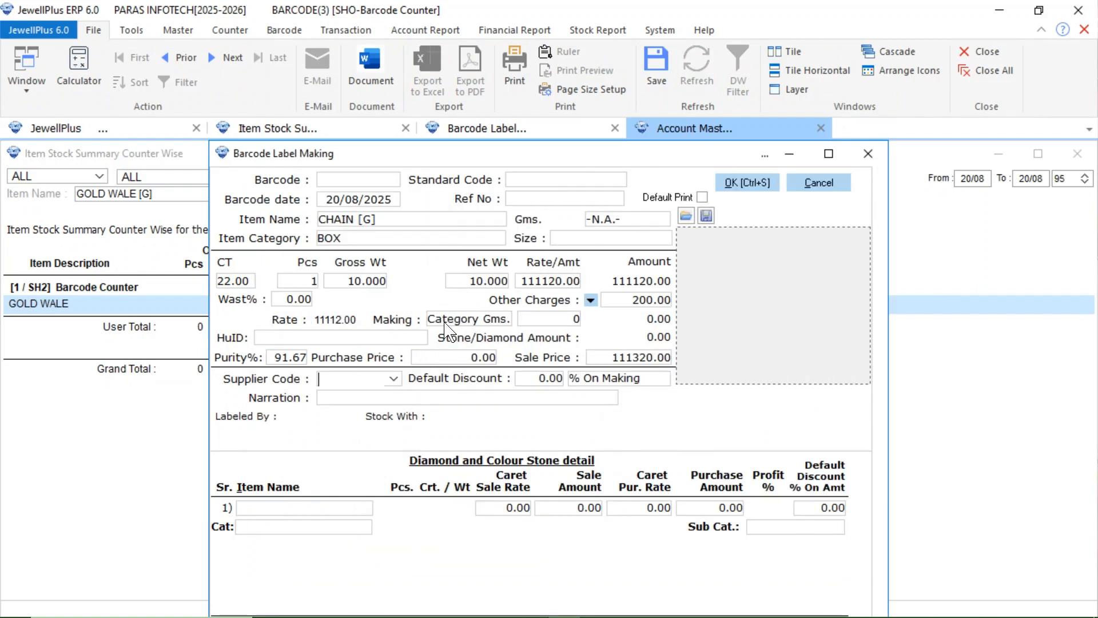
# - Set the barcode label's supplier code to M97
pyautogui.click(393, 378)
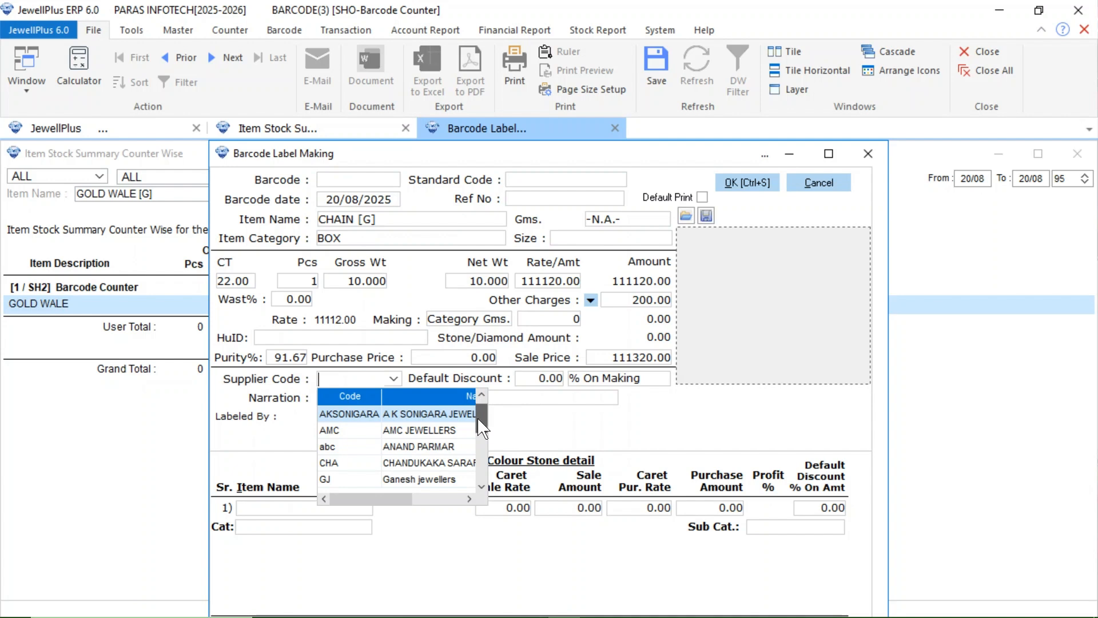
pyautogui.moveTo(478, 418)
pyautogui.mouseDown()
pyautogui.moveTo(477, 452)
pyautogui.moveTo(480, 416)
pyautogui.mouseUp()
pyautogui.write('M97')
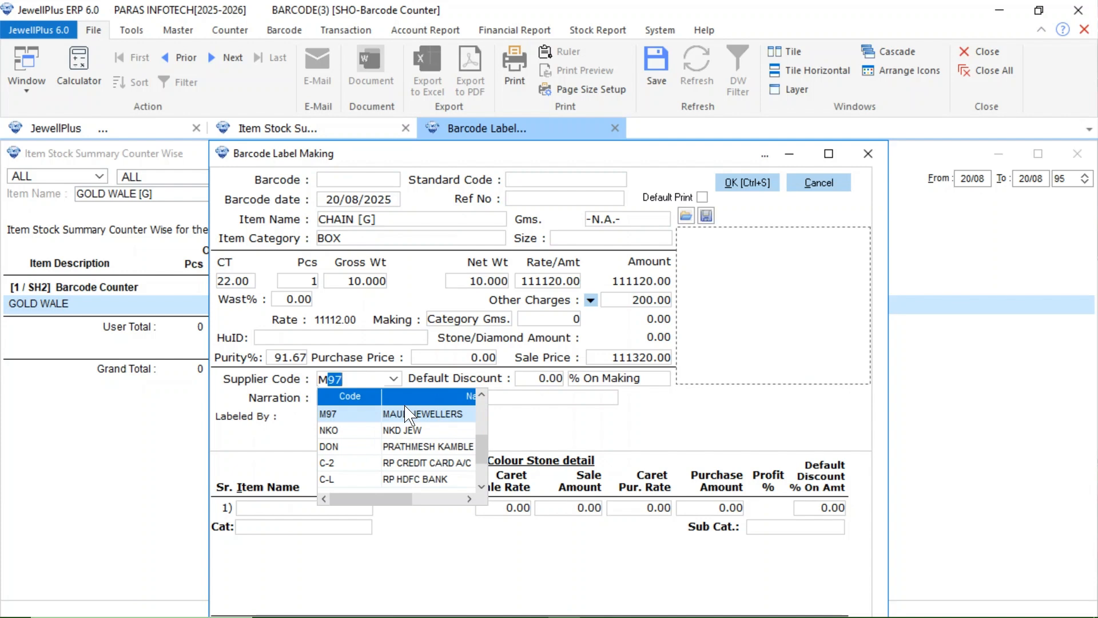
pyautogui.press('Return')
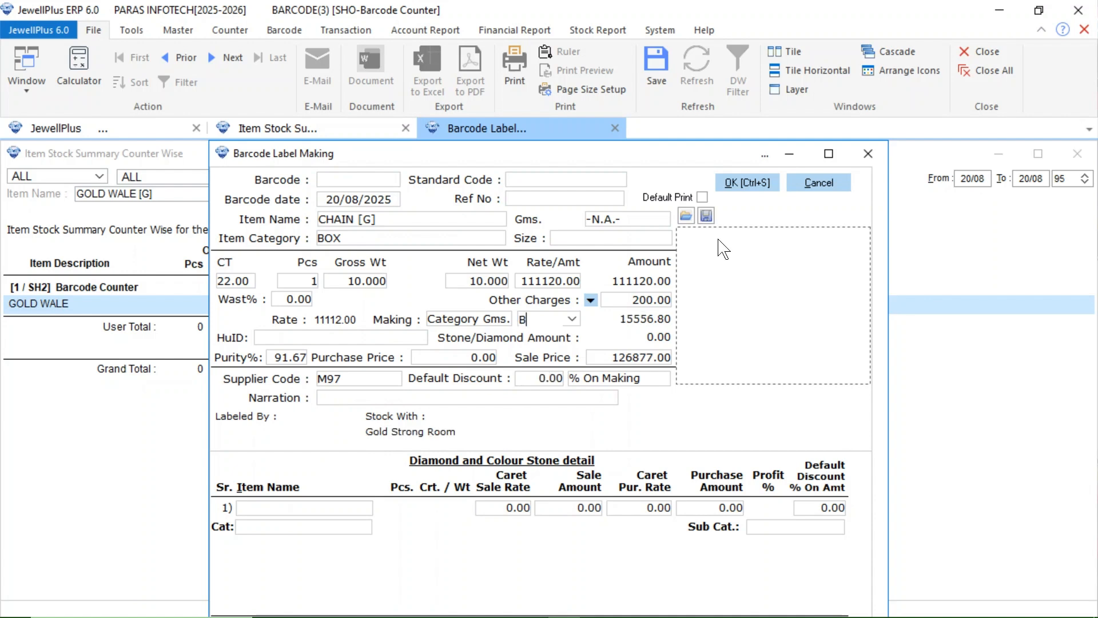
# - Save the chain's barcode label and decline printing it
pyautogui.click(732, 183)
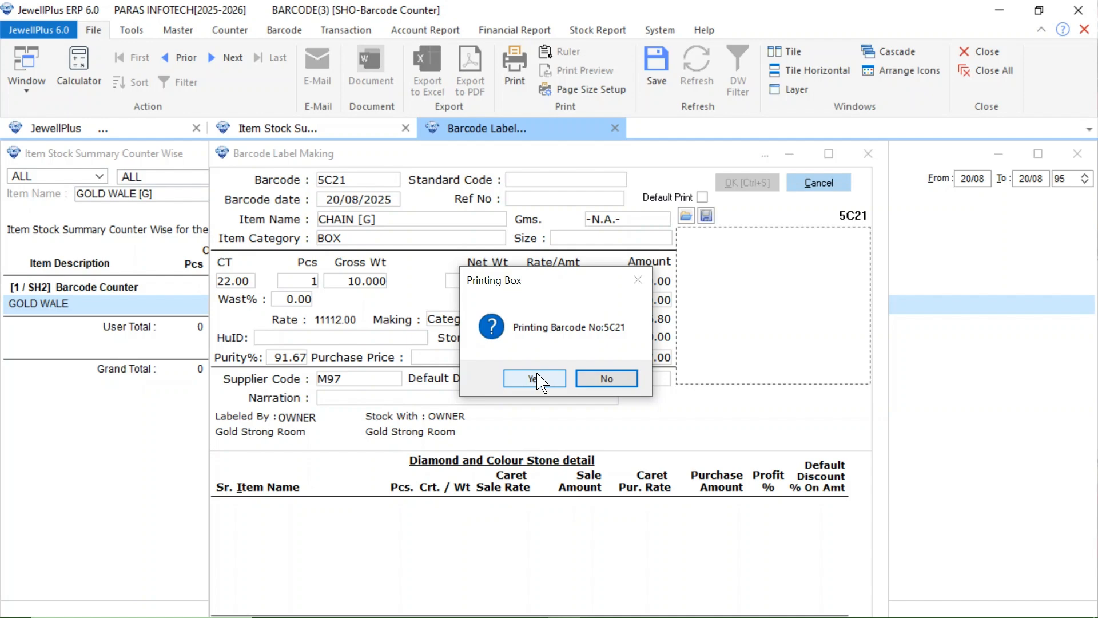
pyautogui.click(603, 378)
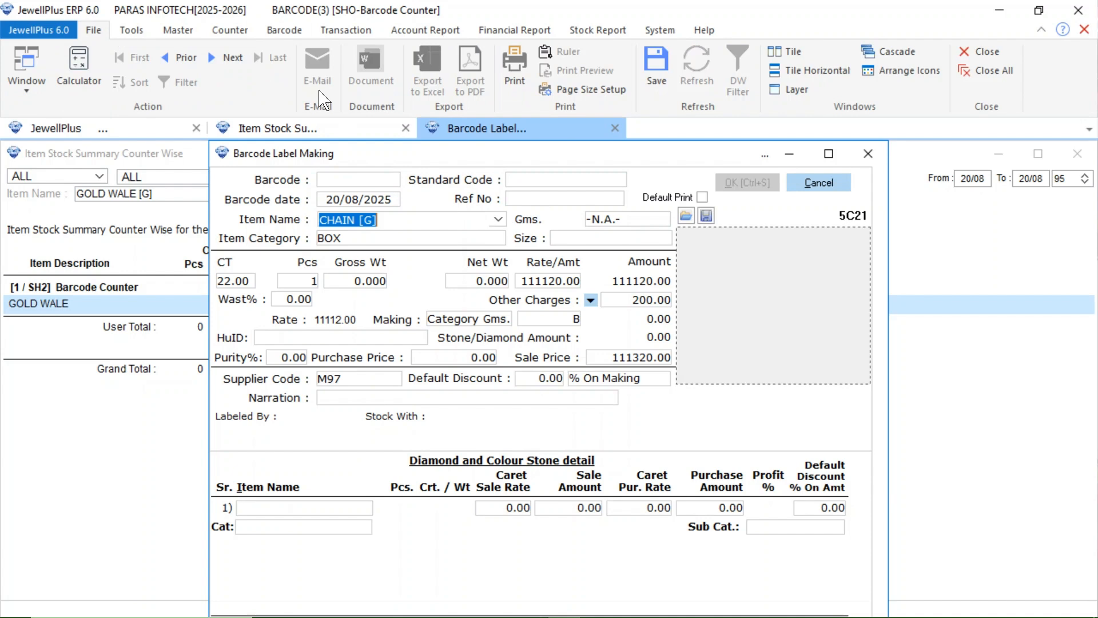
# - Open the Barcode Stock Detail Report for the metal GOLD and examine the CHAIN and GOLD WALE labels listed
pyautogui.click(285, 32)
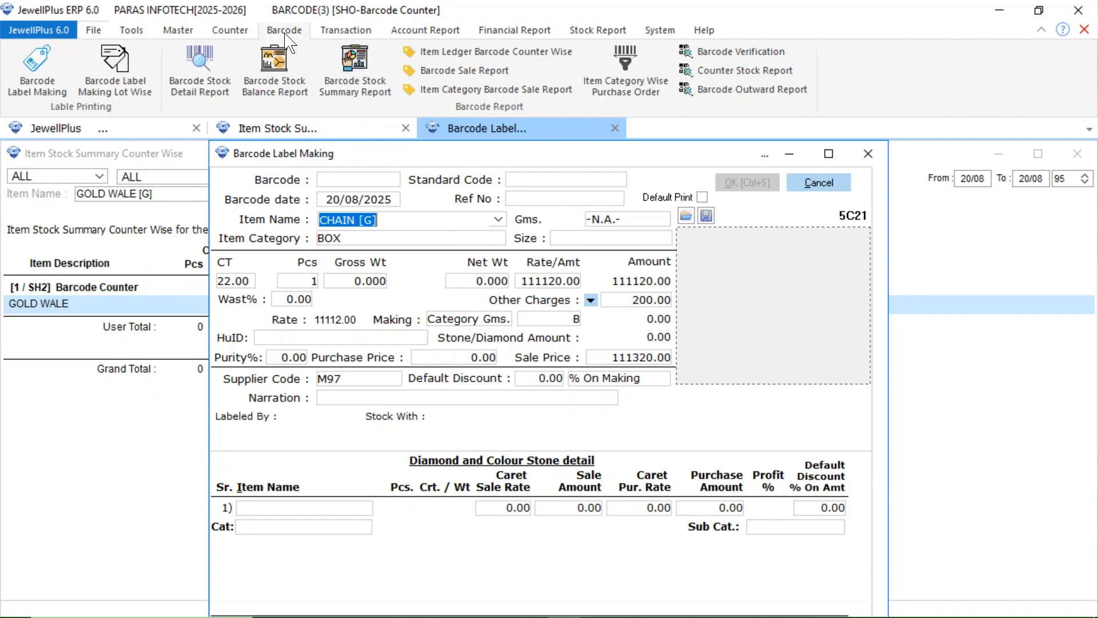
pyautogui.click(203, 89)
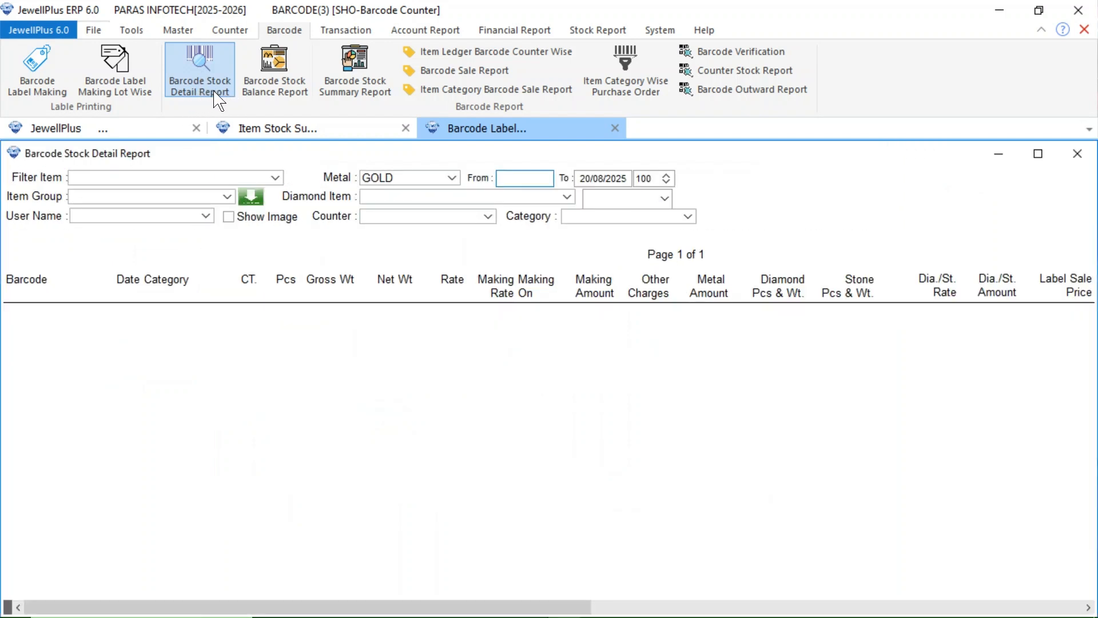
pyautogui.click(452, 178)
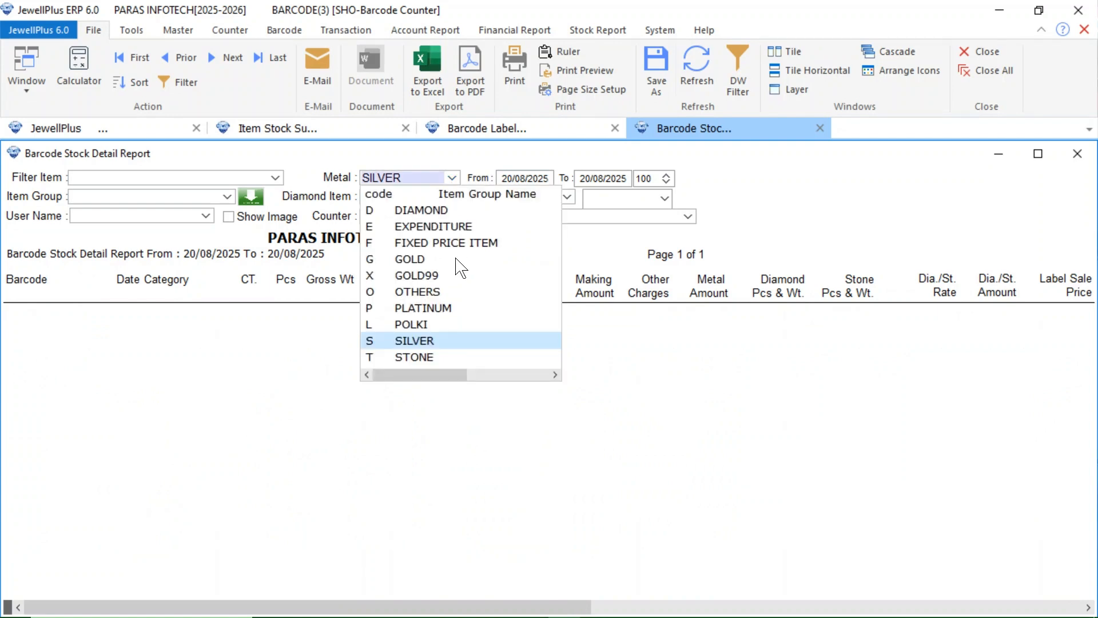
pyautogui.click(423, 260)
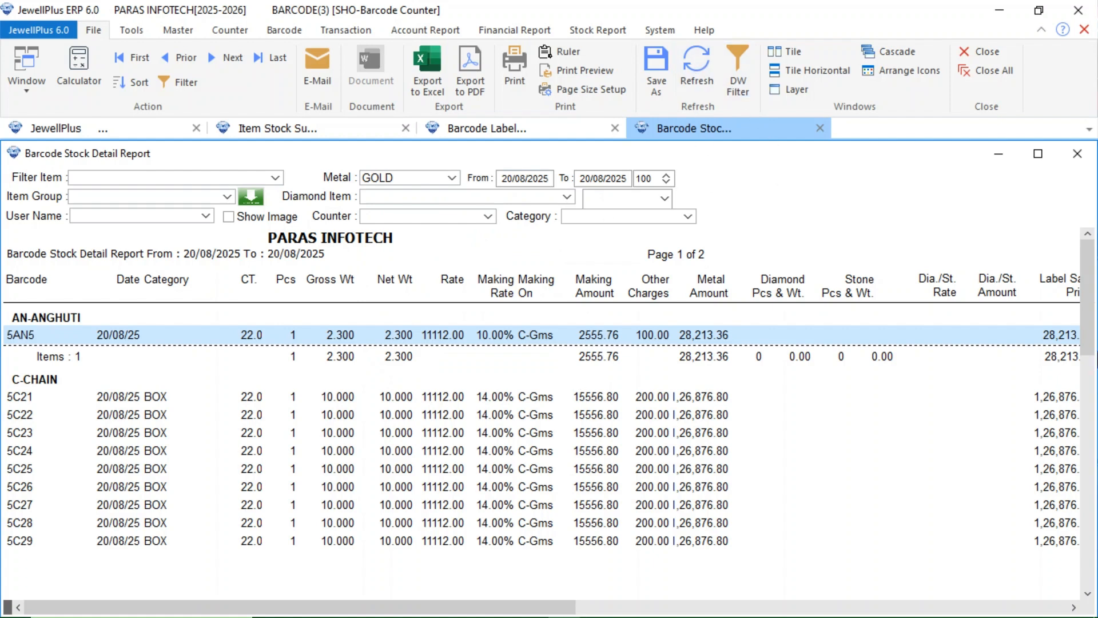
pyautogui.moveTo(1088, 329); pyautogui.dragTo(1090, 369)
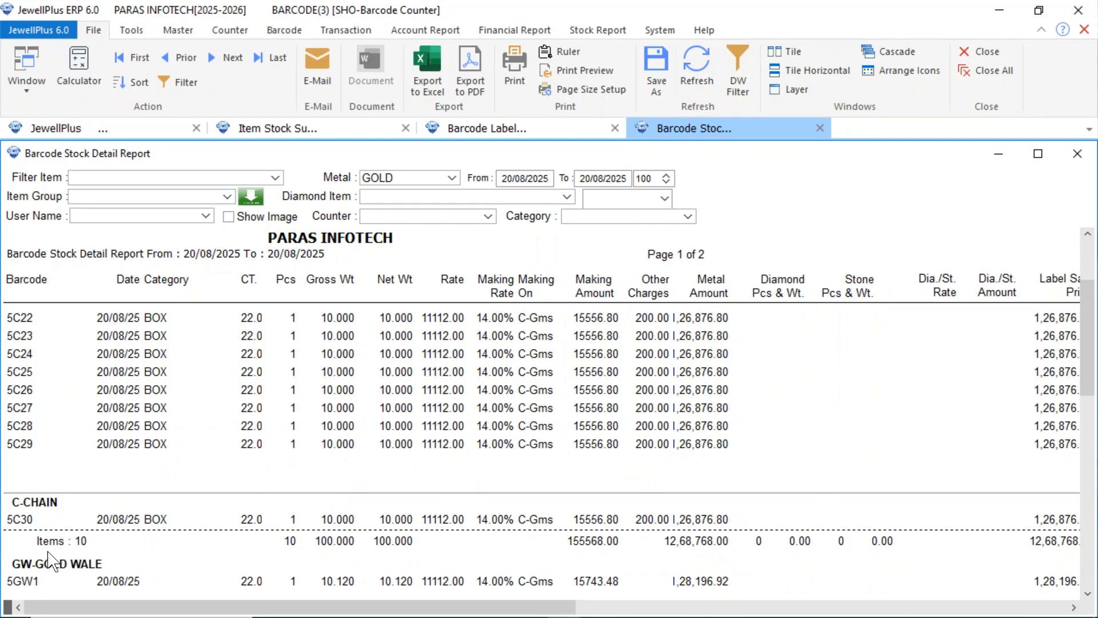
pyautogui.moveTo(1087, 329); pyautogui.dragTo(1087, 380)
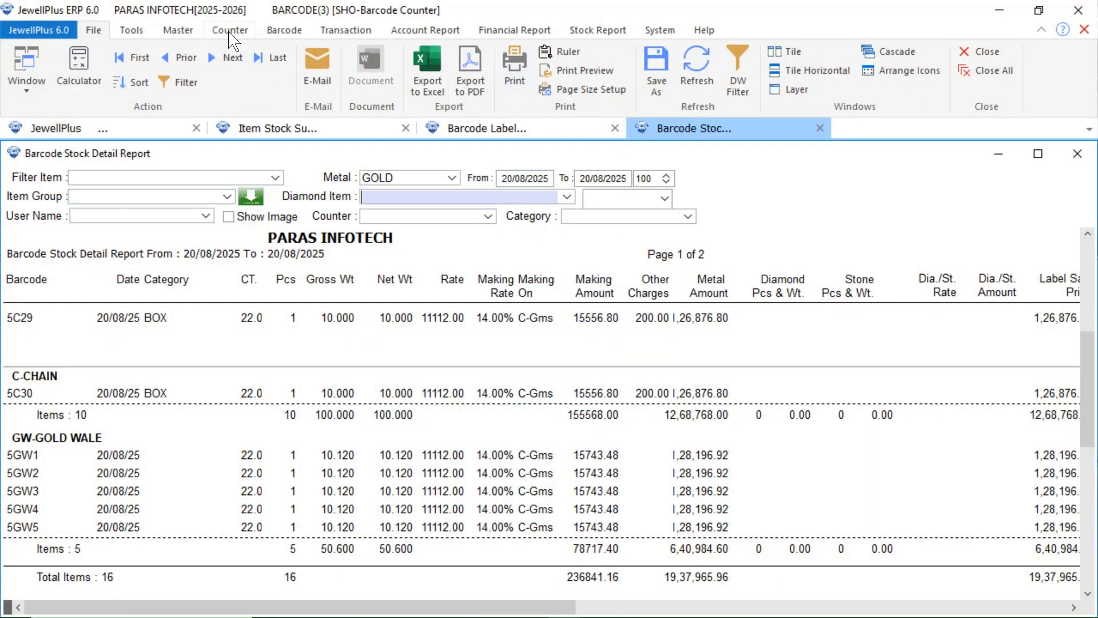
# - Start a counter stock transfer from Barcode Counter to Sales Counter, choosing the Sales Counter user as receiver
pyautogui.click(229, 29)
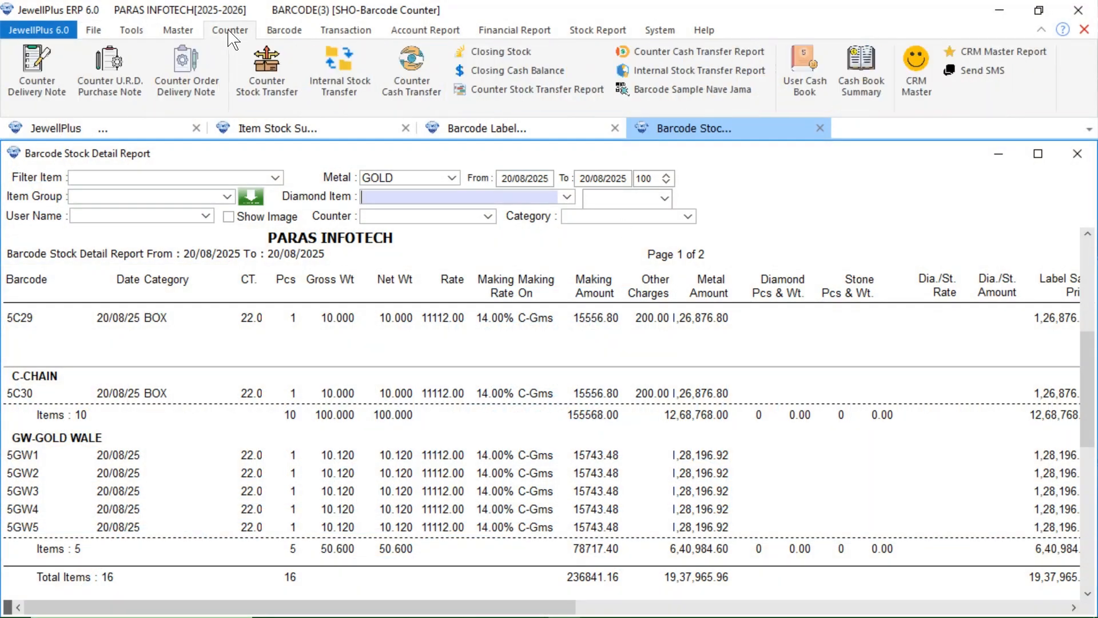
pyautogui.click(280, 85)
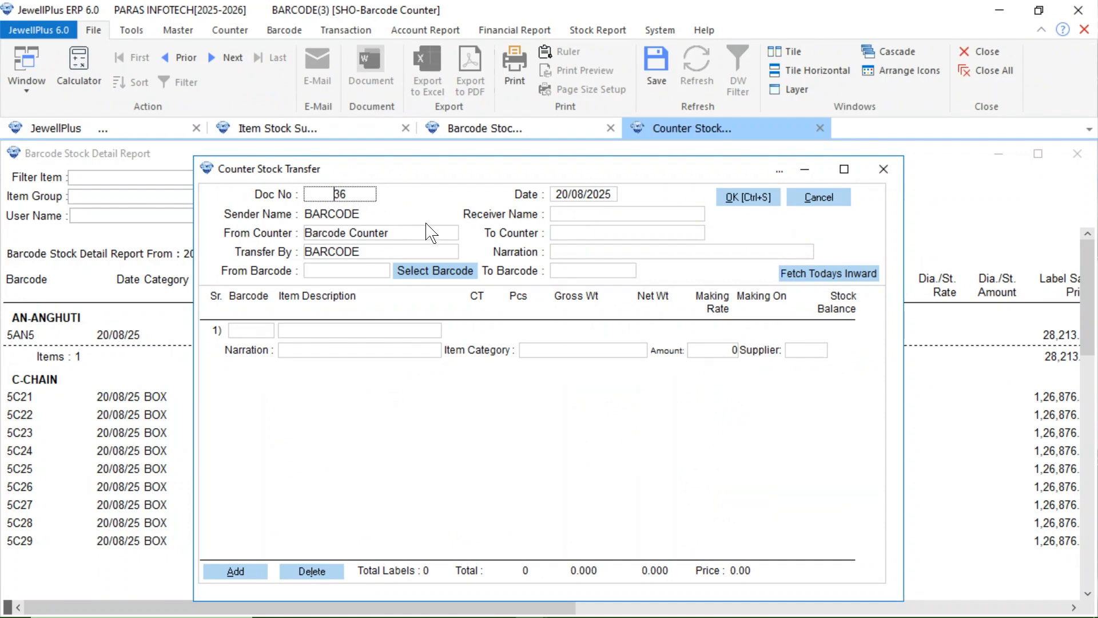
pyautogui.click(565, 218)
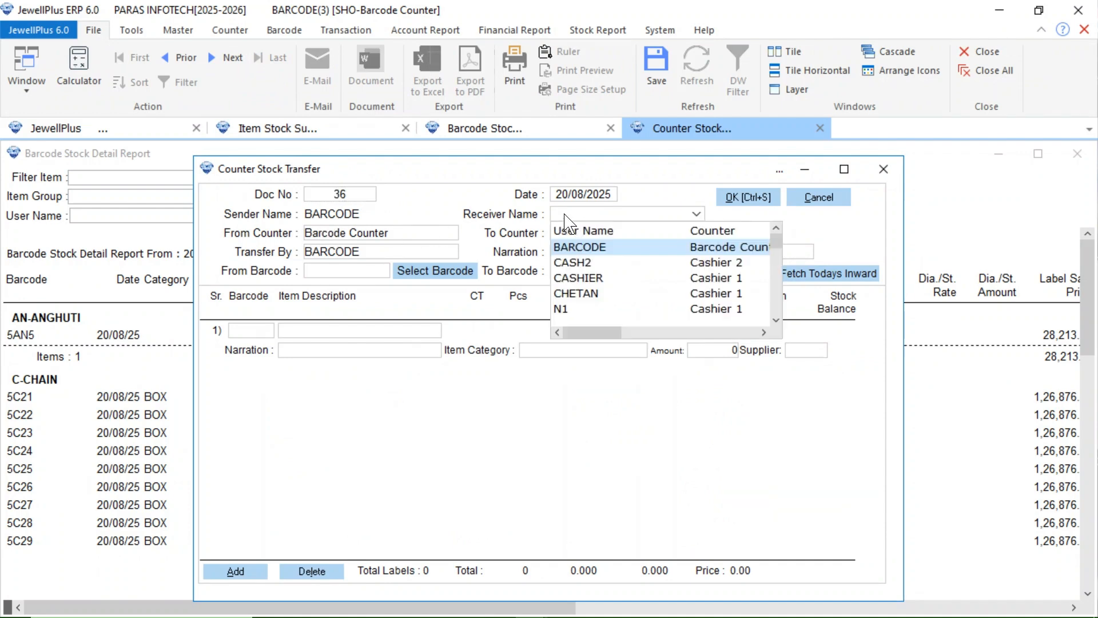
pyautogui.write('PRAVIN')
pyautogui.press('Return')
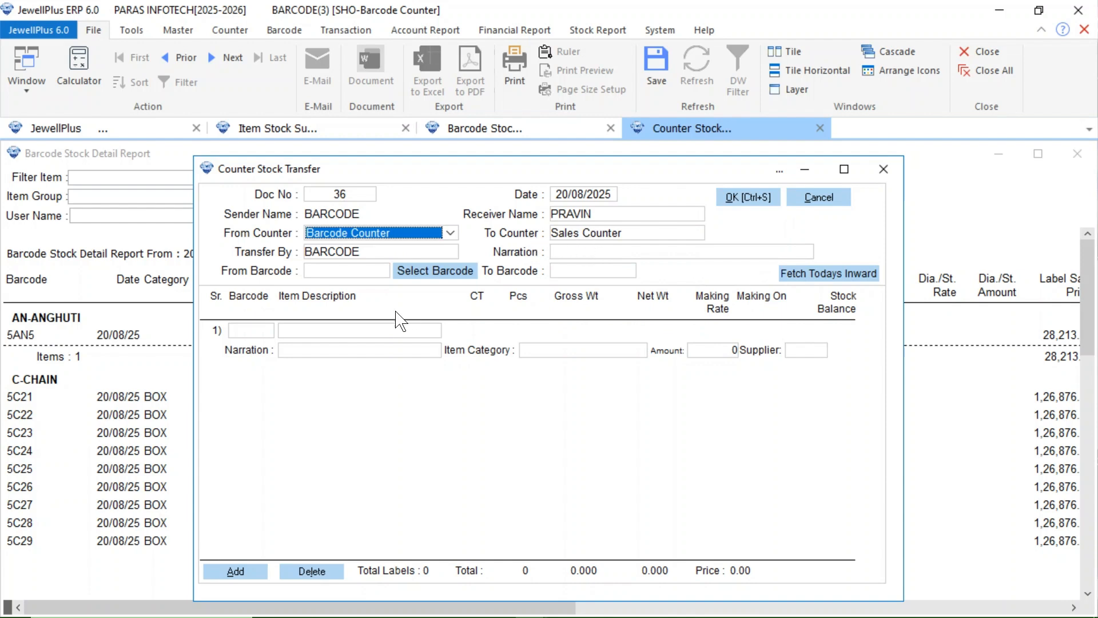
# - Select the chain barcodes 5C21 to 5C30 for the counter stock transfer
pyautogui.click(433, 271)
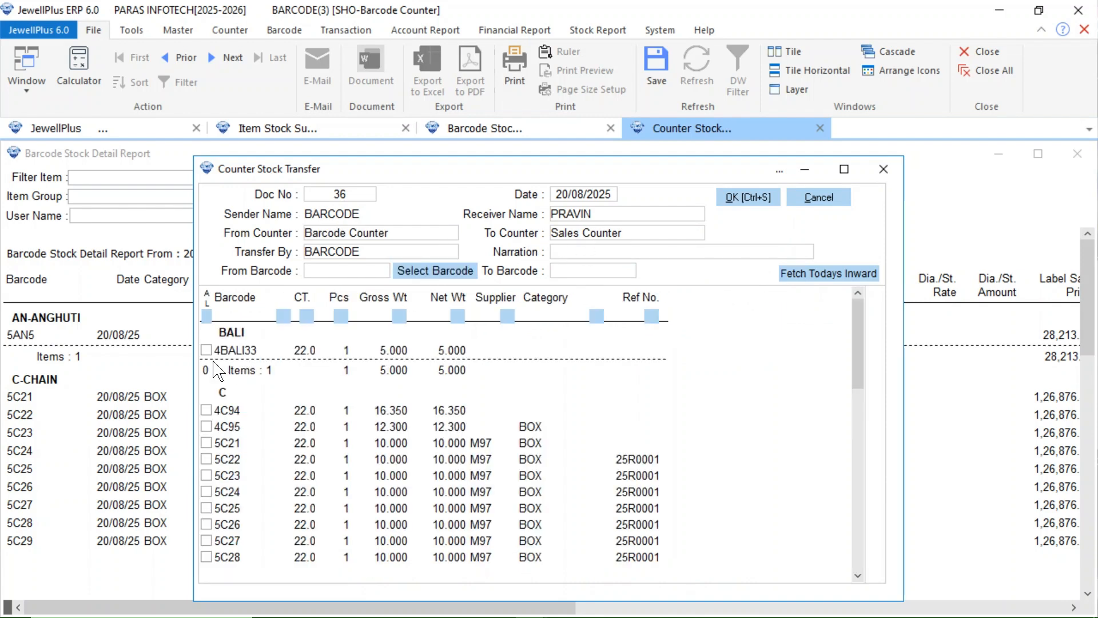
pyautogui.click(206, 443)
pyautogui.click(206, 460)
pyautogui.click(206, 475)
pyautogui.click(206, 492)
pyautogui.click(206, 507)
pyautogui.click(206, 525)
pyautogui.click(205, 540)
pyautogui.click(206, 556)
pyautogui.scroll(-2, 207, 558)
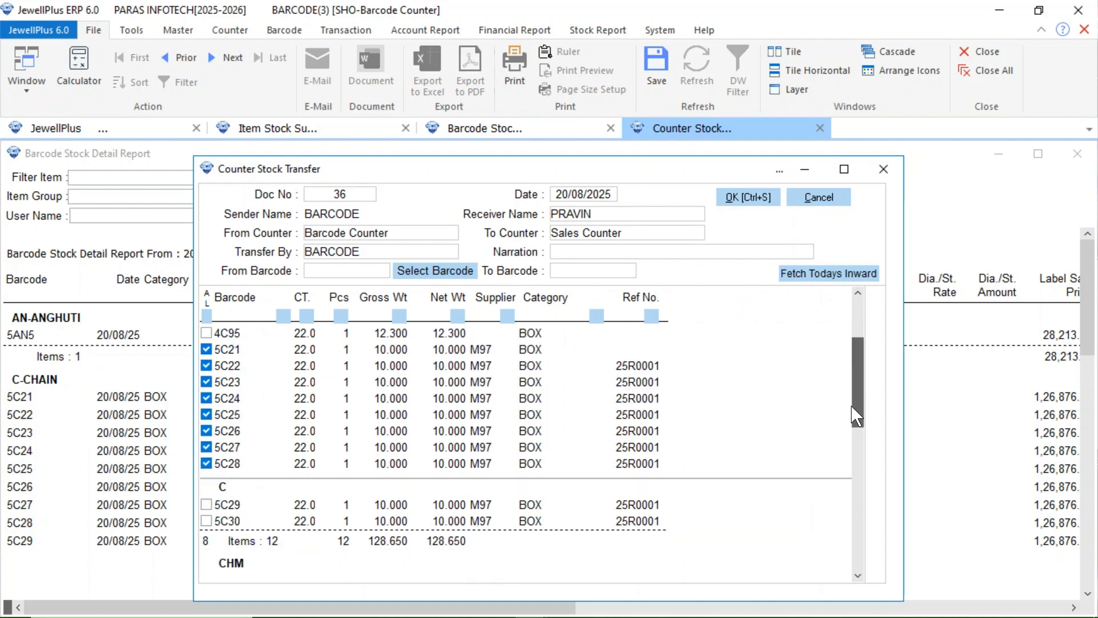
pyautogui.click(206, 505)
pyautogui.click(206, 521)
# - Include the gold wale barcodes 5GW1 to 5GW5 and save the transfer with all selected labels
pyautogui.scroll(-5, 207, 529)
pyautogui.click(206, 410)
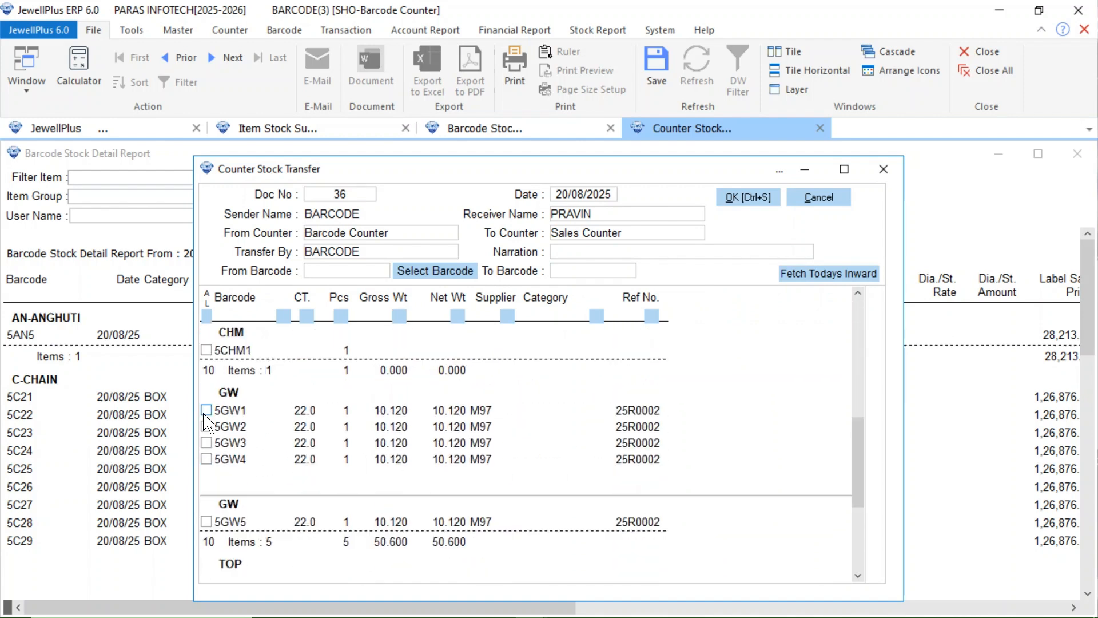
pyautogui.click(206, 426)
pyautogui.click(206, 443)
pyautogui.click(206, 459)
pyautogui.click(206, 522)
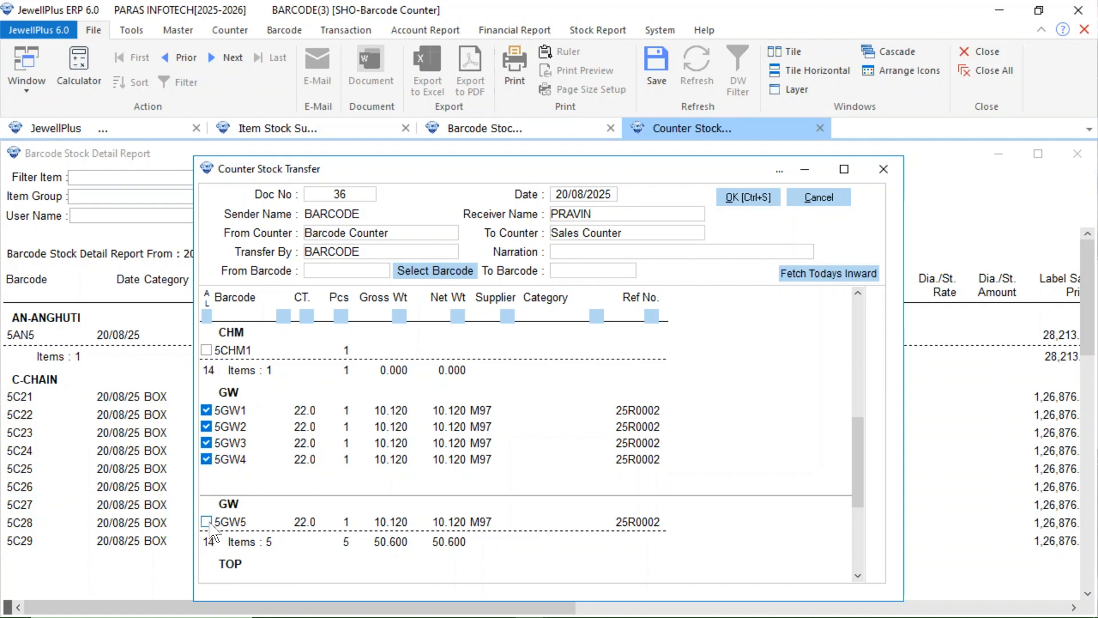
pyautogui.click(456, 274)
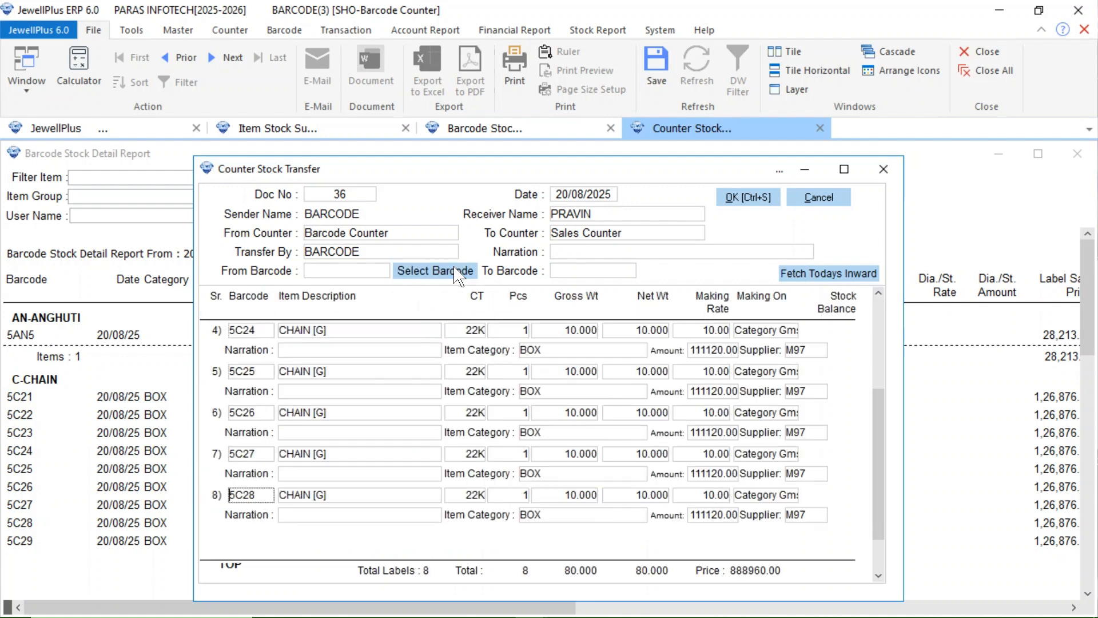
pyautogui.click(747, 197)
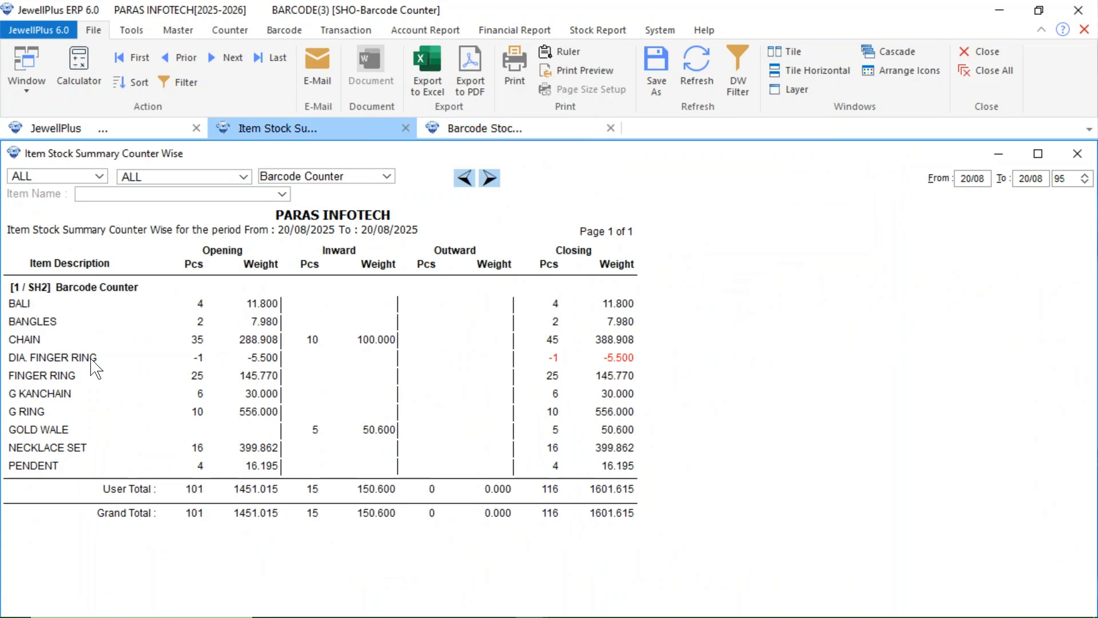
# - Check the CHAIN and GOLD WALE movements in the Barcode Counter's item stock summary, refreshing the report
pyautogui.click(70, 346)
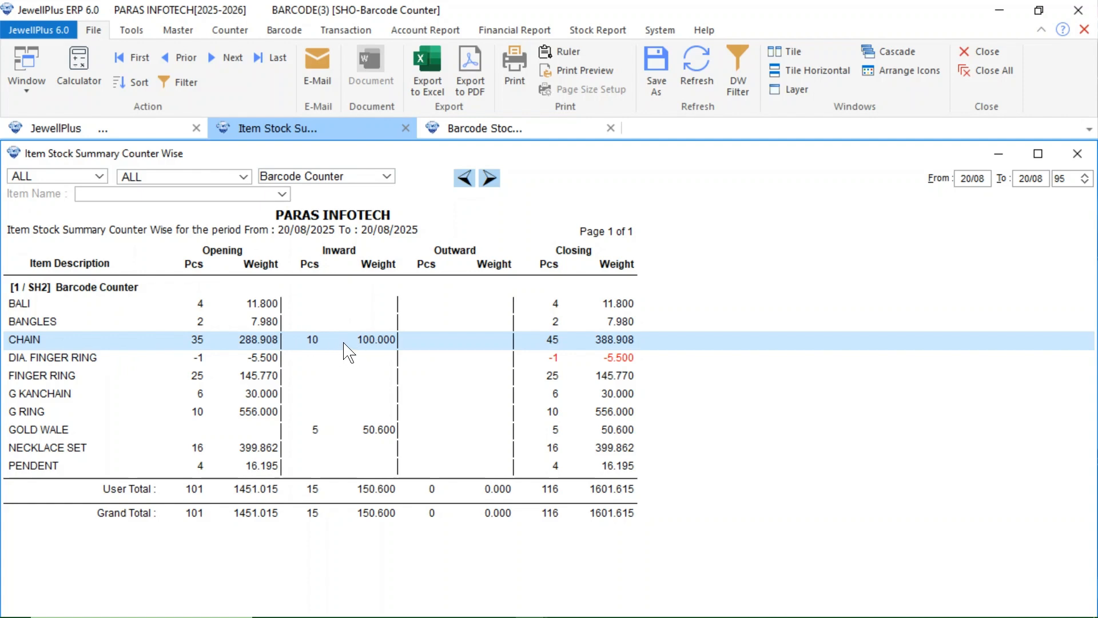
pyautogui.click(114, 428)
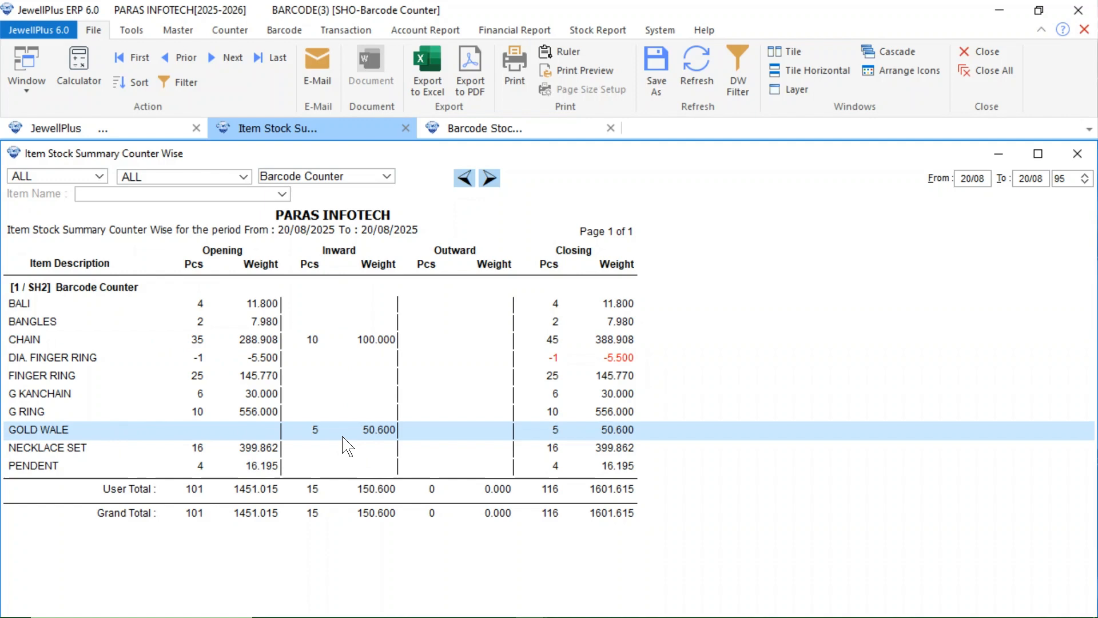
pyautogui.click(707, 73)
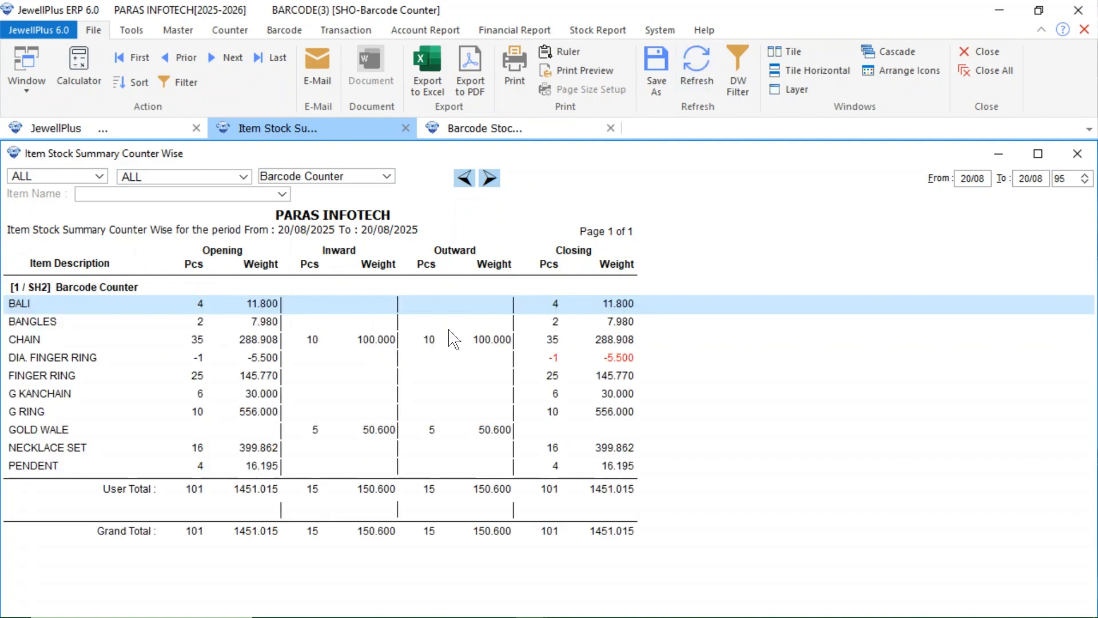
pyautogui.click(438, 339)
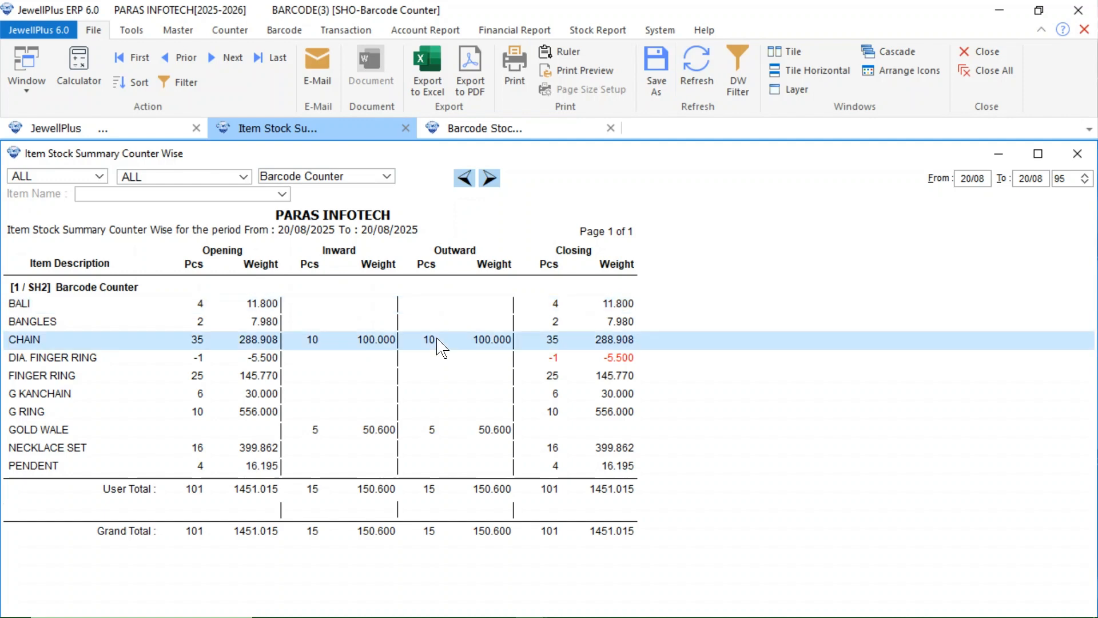
# - Switch the item stock summary to Sales Counter and check the inward stock of CHAIN and GOLD WALE
pyautogui.click(389, 177)
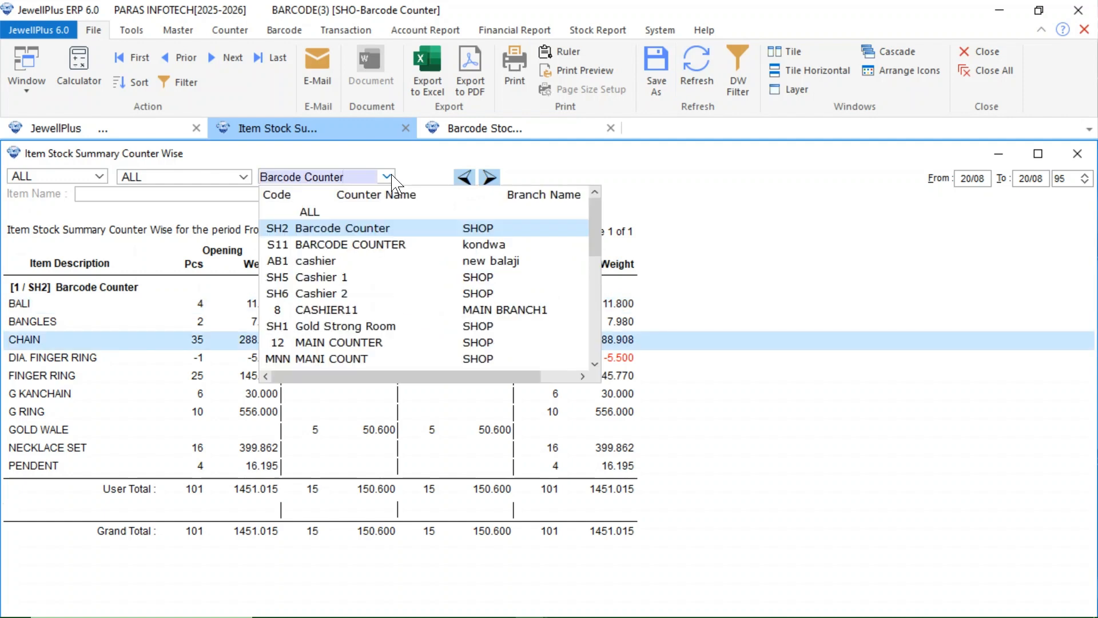
pyautogui.scroll(-4, 321, 314)
pyautogui.click(314, 320)
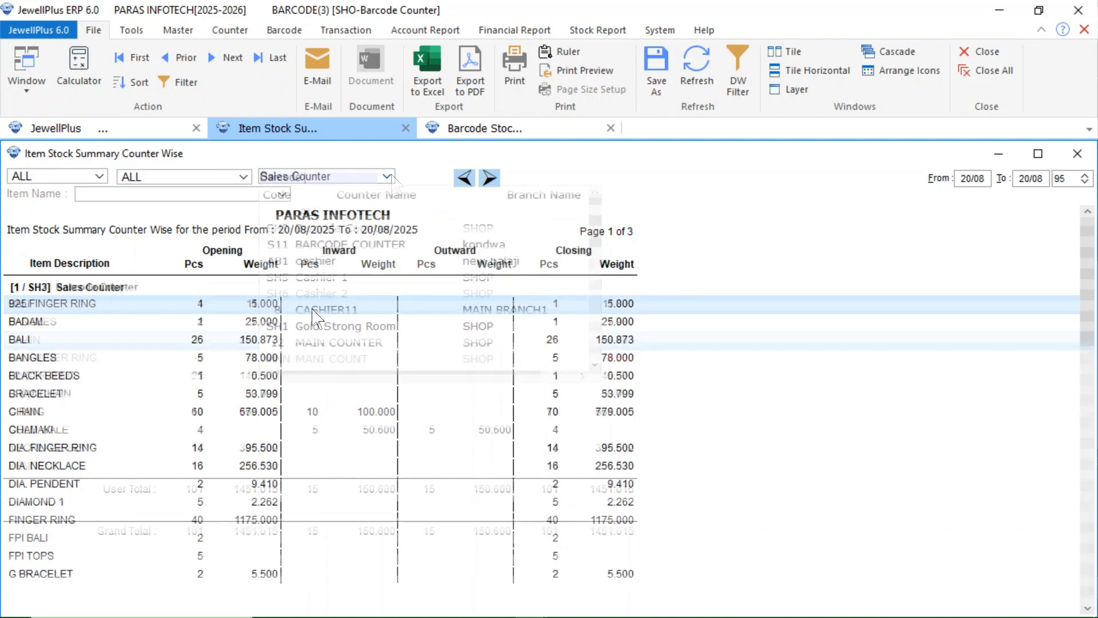
pyautogui.click(697, 71)
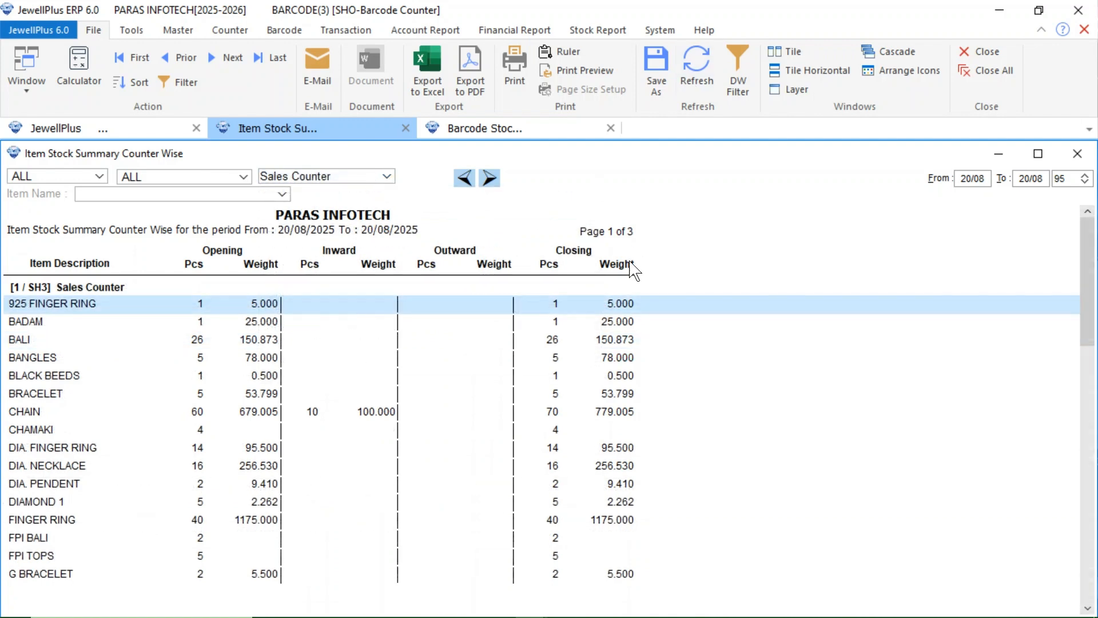
pyautogui.click(151, 414)
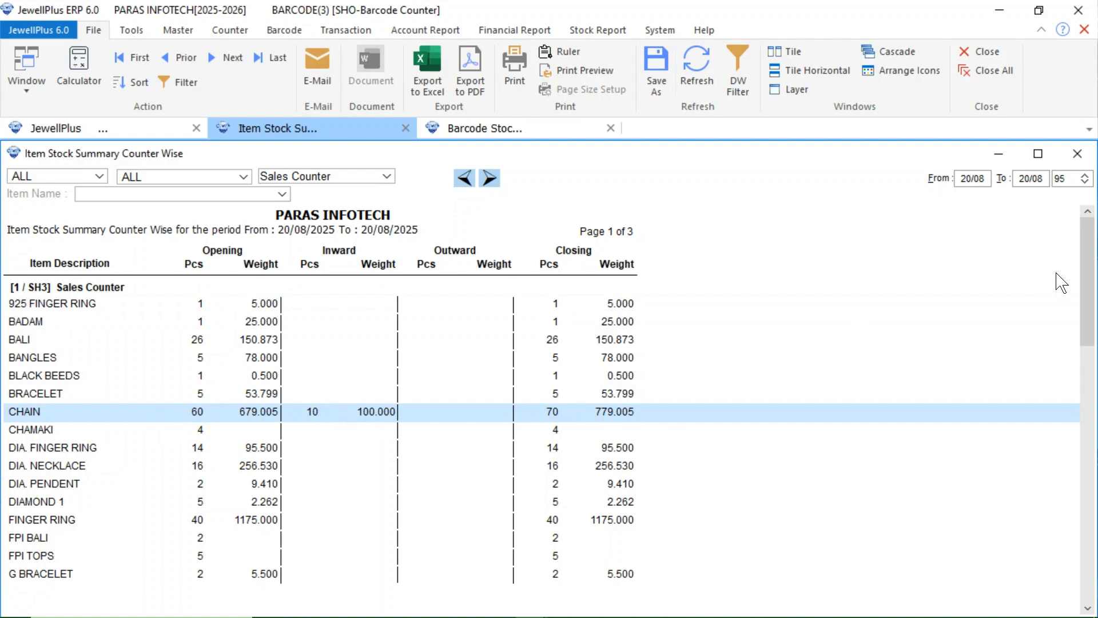
pyautogui.moveTo(1088, 283); pyautogui.dragTo(1089, 410)
pyautogui.click(317, 452)
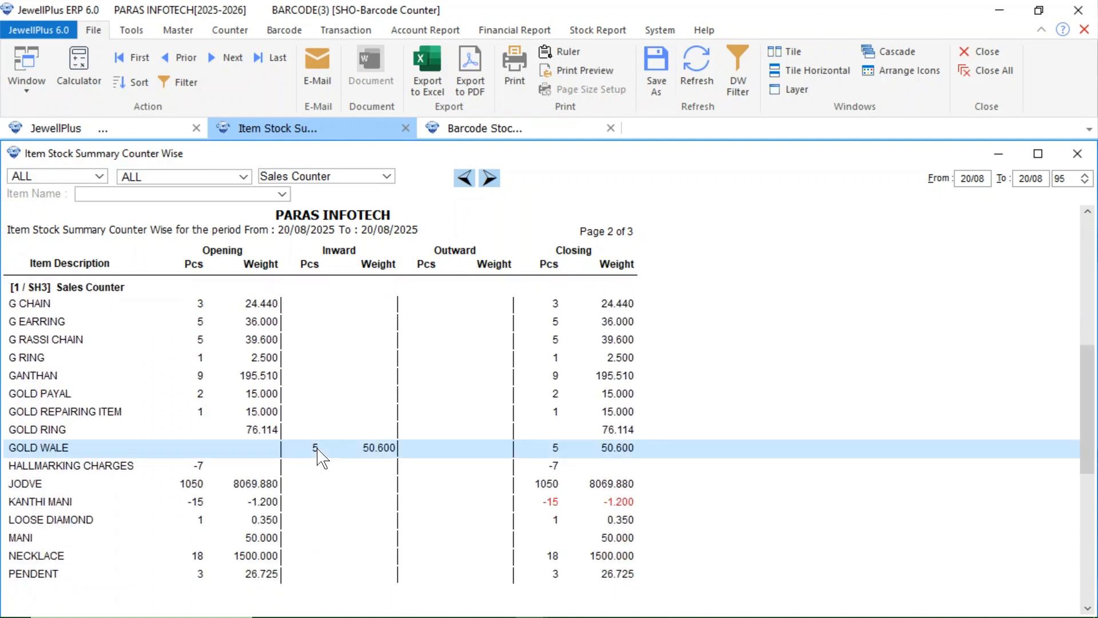